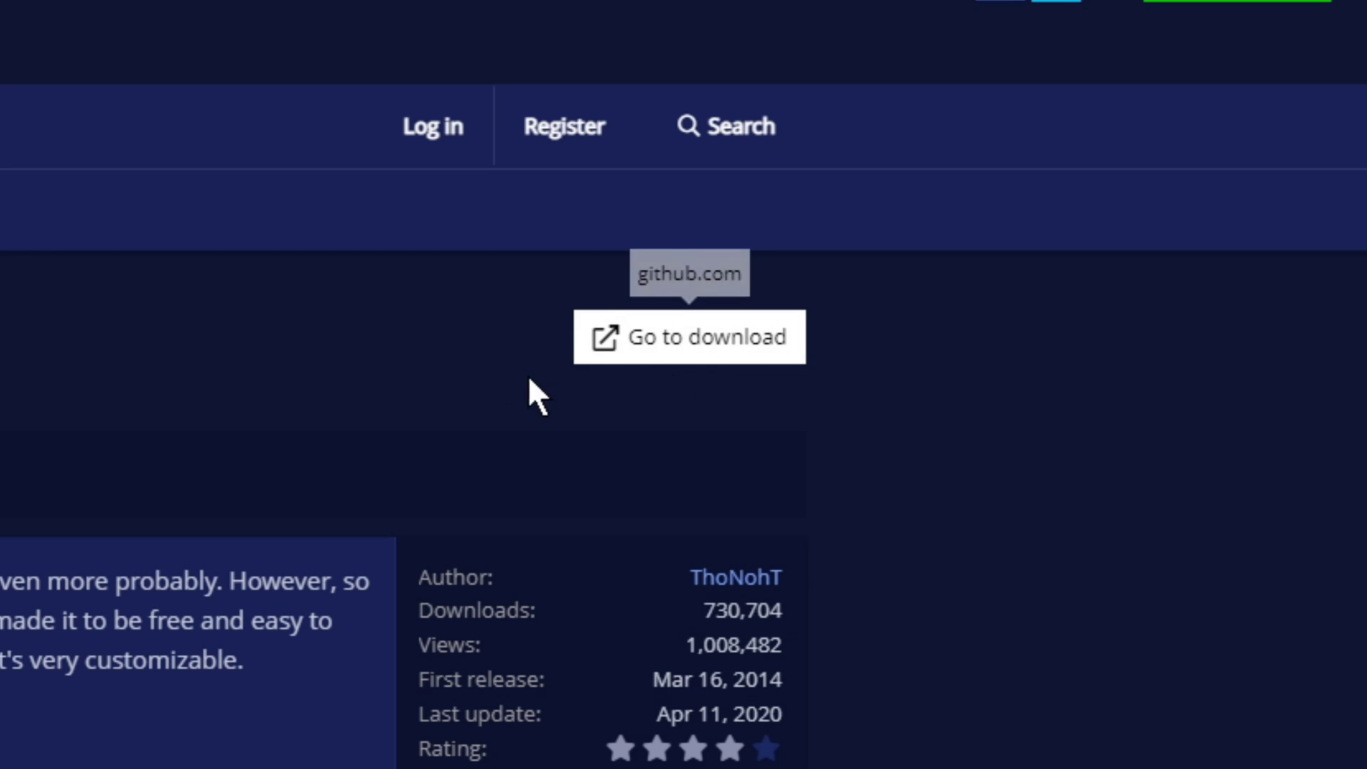
Open NohBoard's GitHub release page from the OBS Forums listing and download NohBoard-ReWrite-v1.3.0.zip
left_click(765, 349)
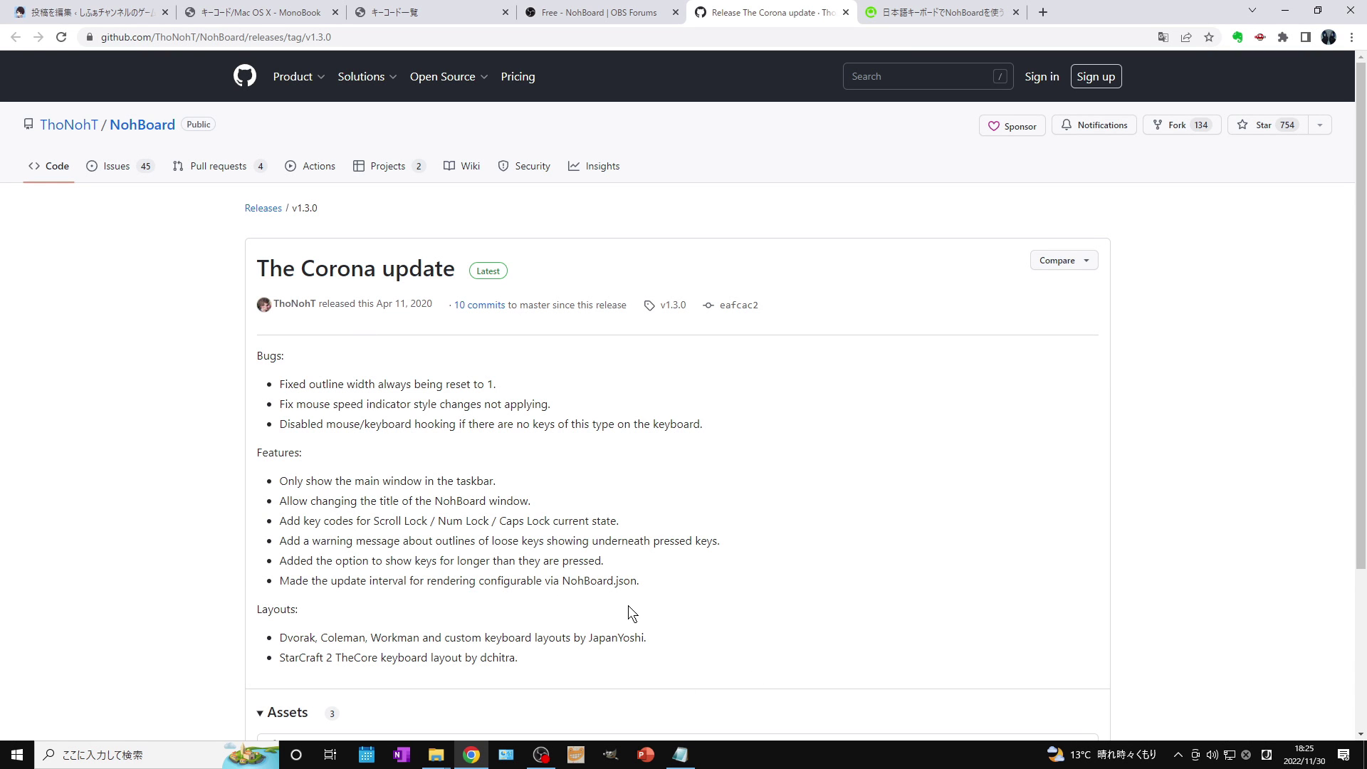
scroll(636, 464, "down", 2)
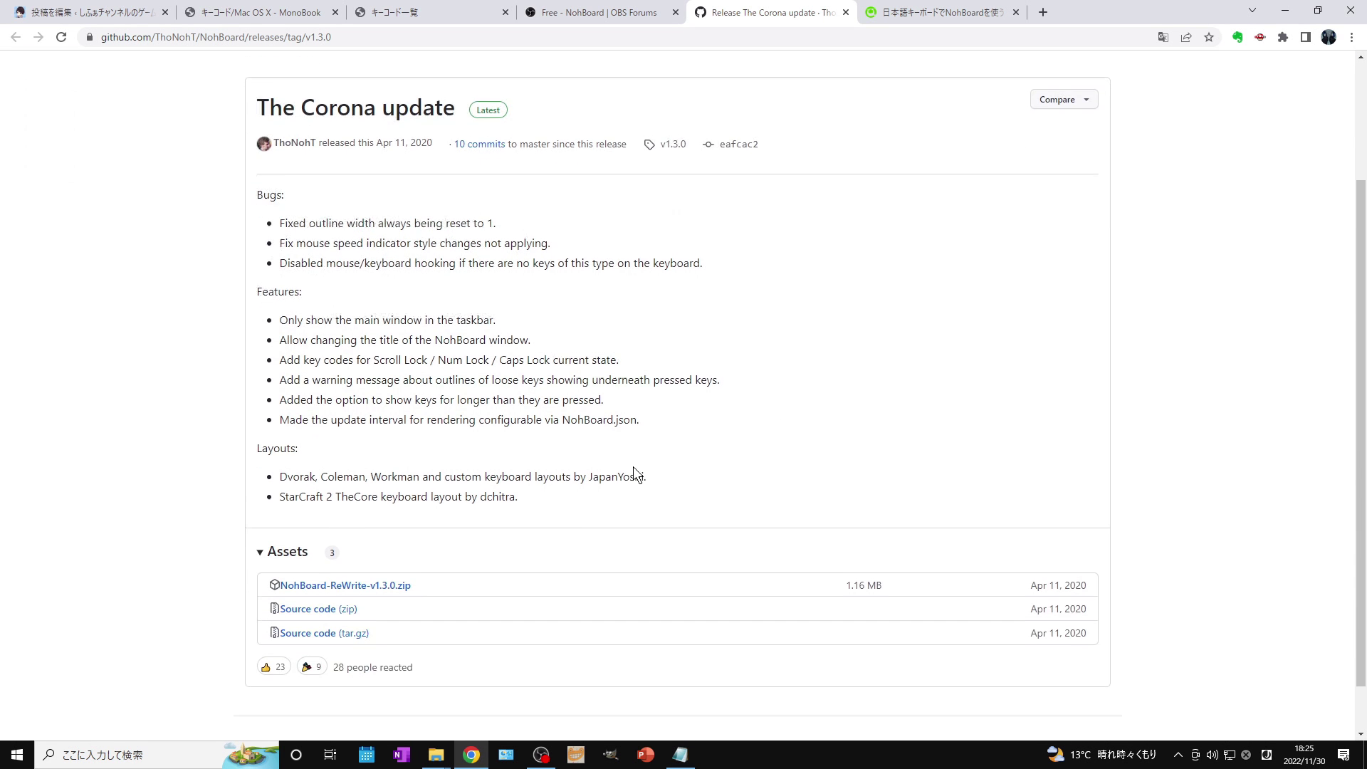
scroll(634, 467, "down", 1)
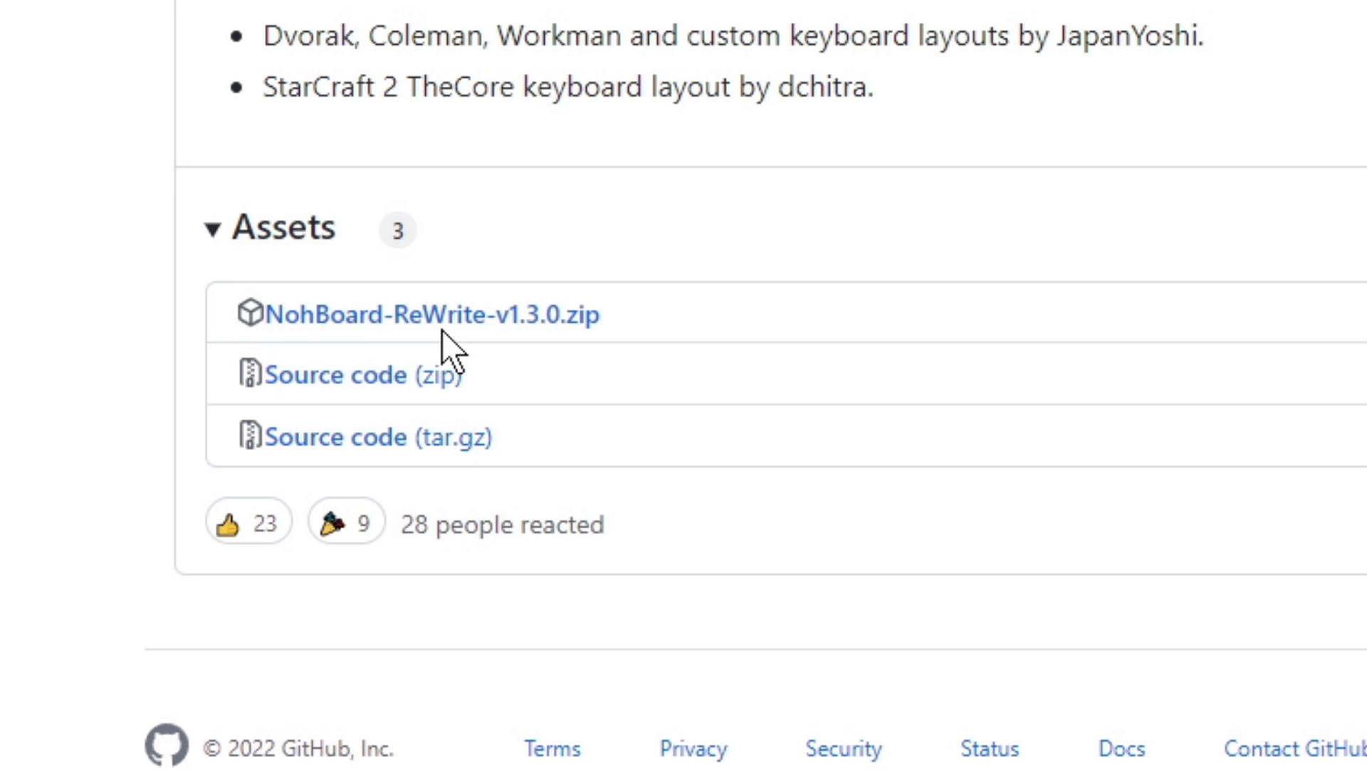
left_click(587, 329)
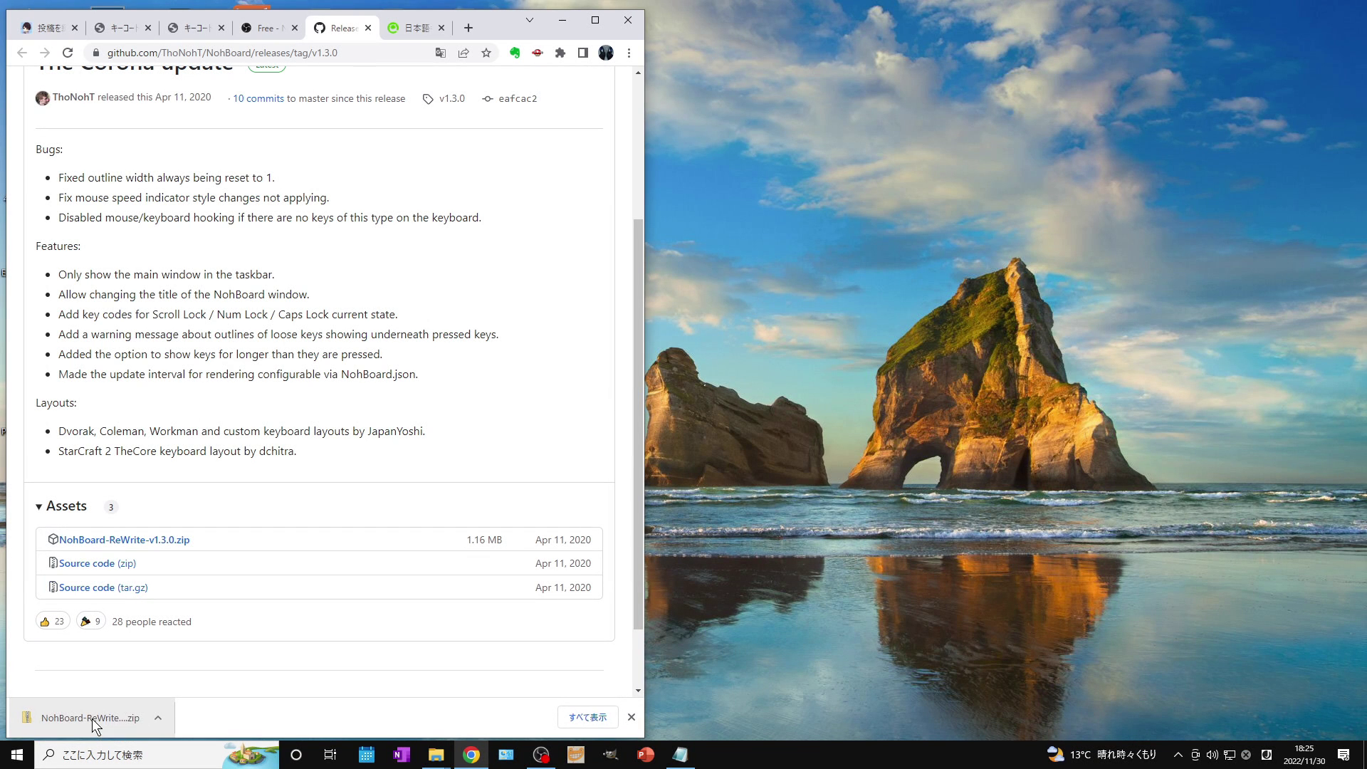
Move the downloaded NohBoard-ReWrite-v1.3.0.zip from the Downloads folder to the desktop
left_click_drag(92, 720, 805, 181)
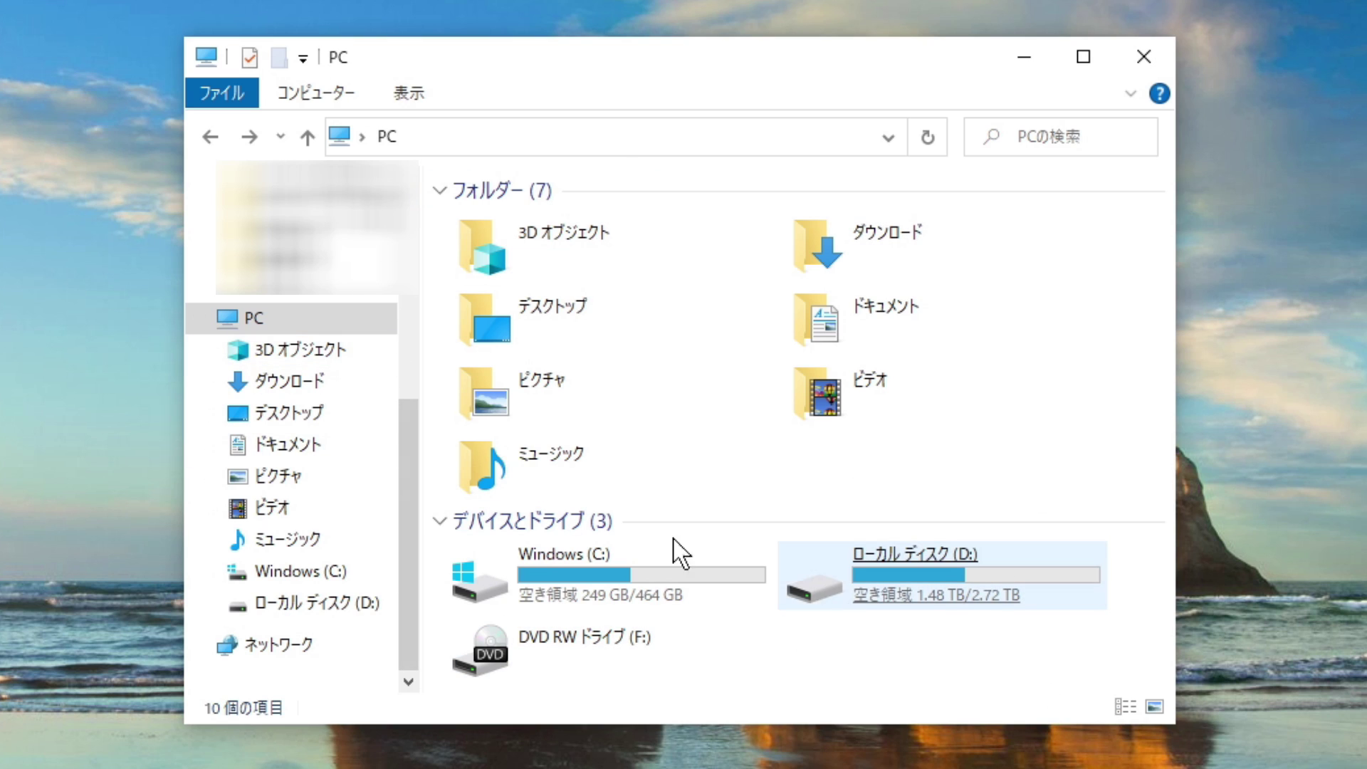
double_click(1020, 269)
left_click(1015, 259)
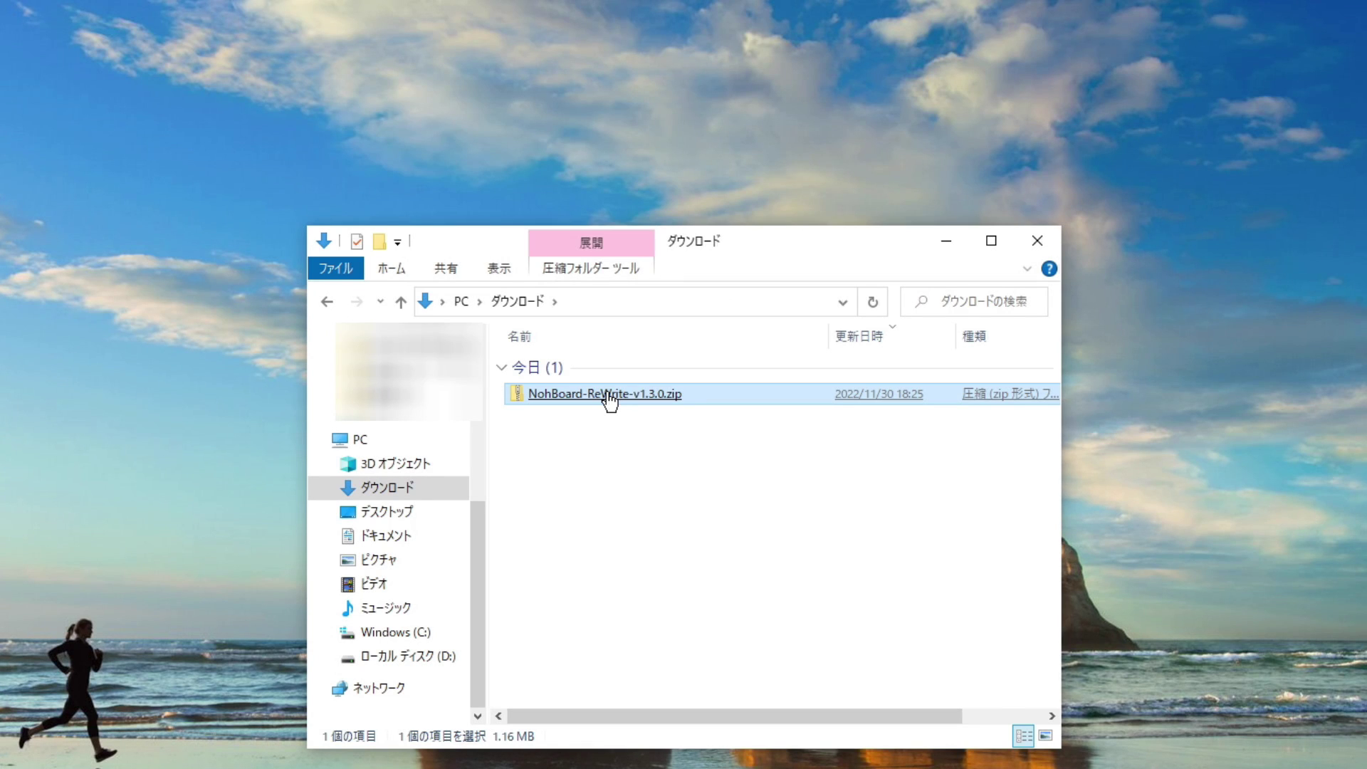
left_click_drag(609, 400, 608, 169)
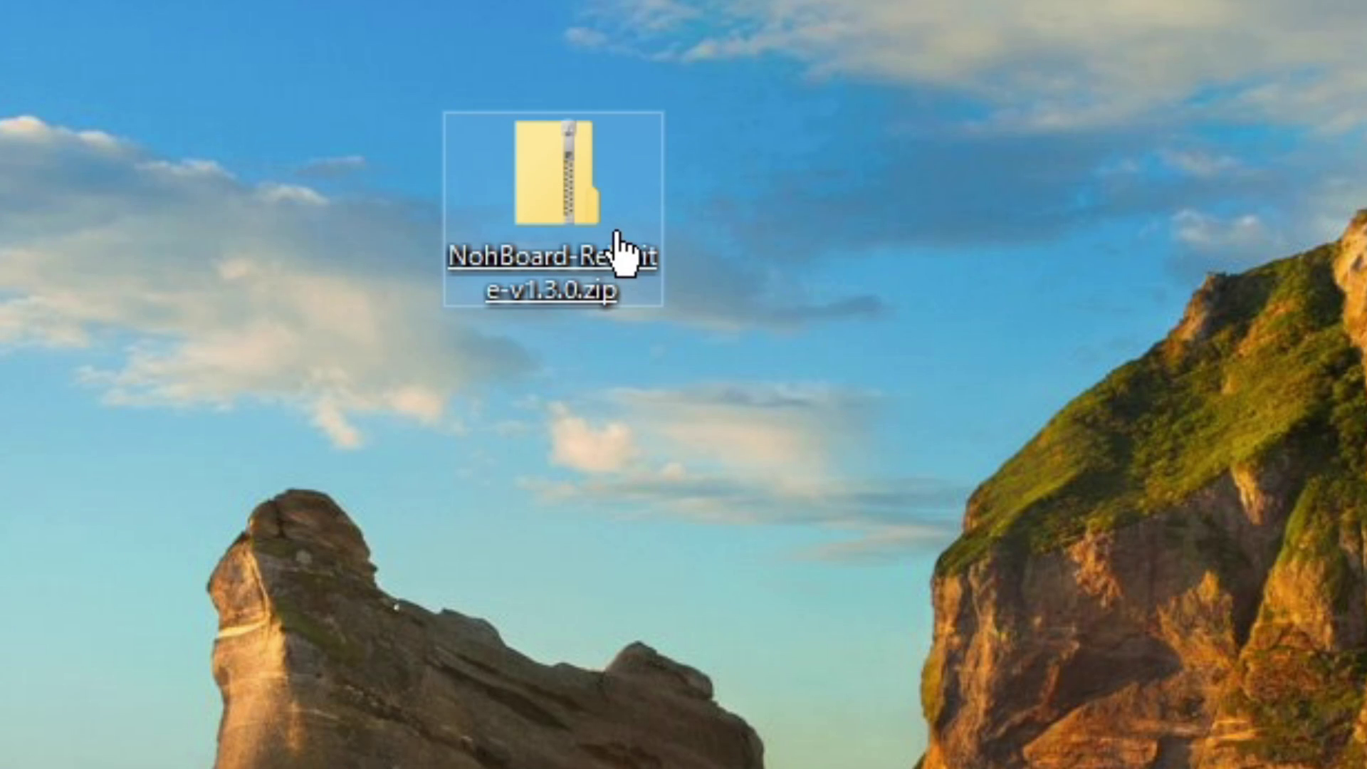
Extract all files of NohBoard-ReWrite-v1.3.0.zip into a NohBoard-ReWrite-v1.3.0 folder on the desktop
right_click(617, 235)
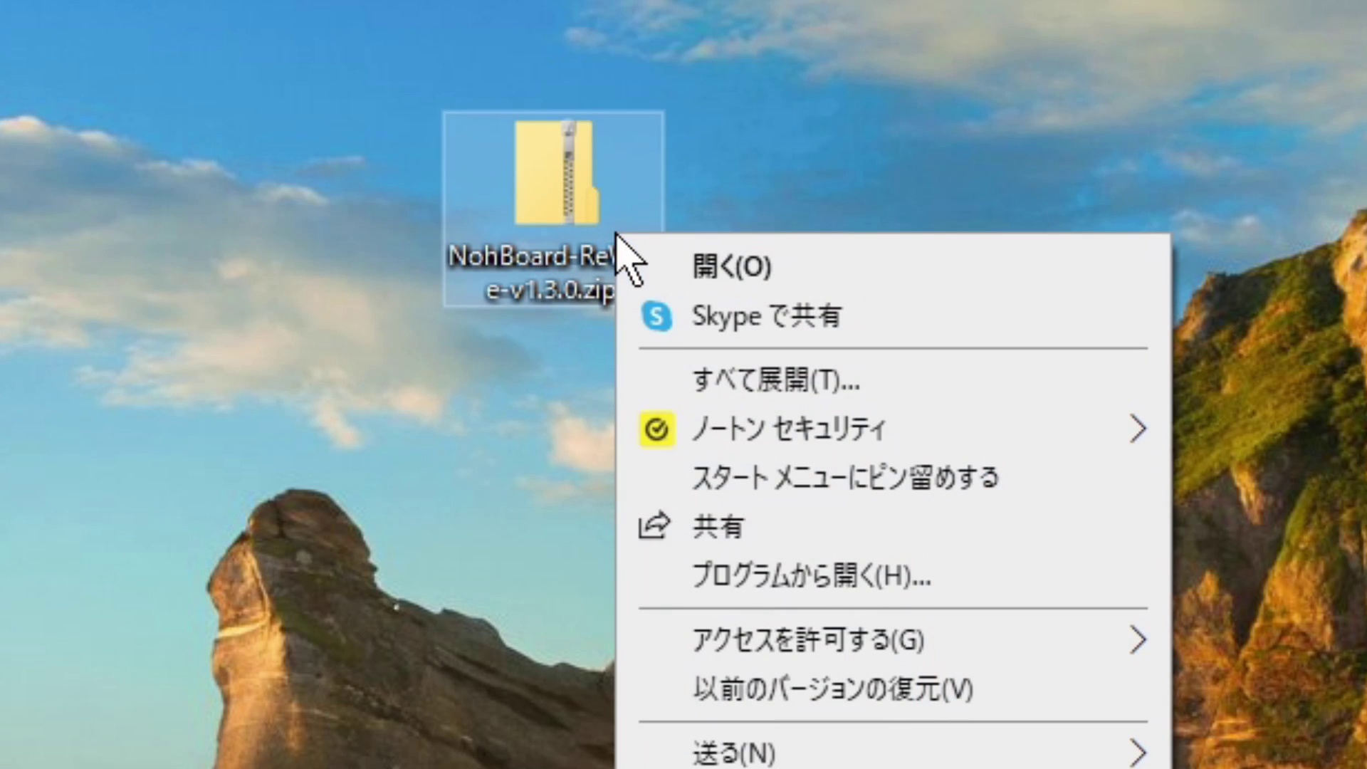
left_click(914, 381)
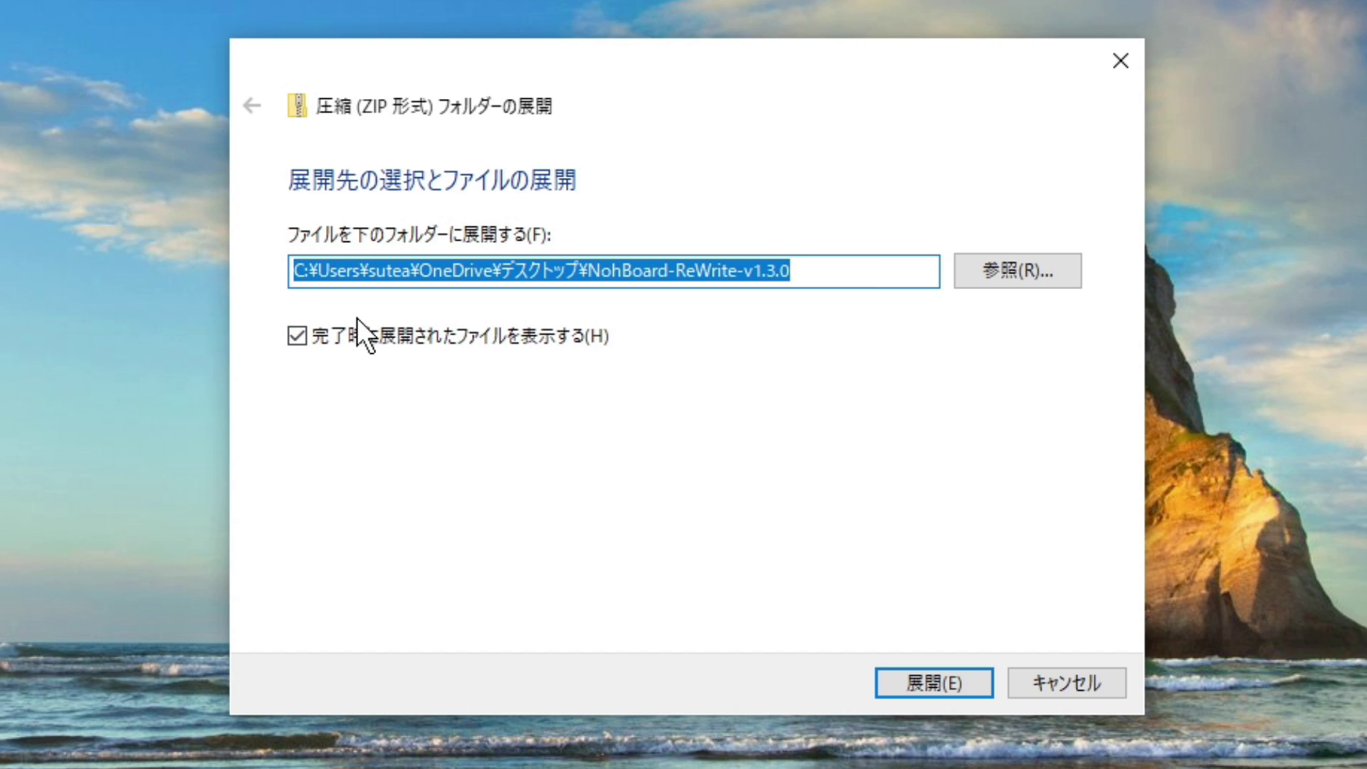
left_click(963, 684)
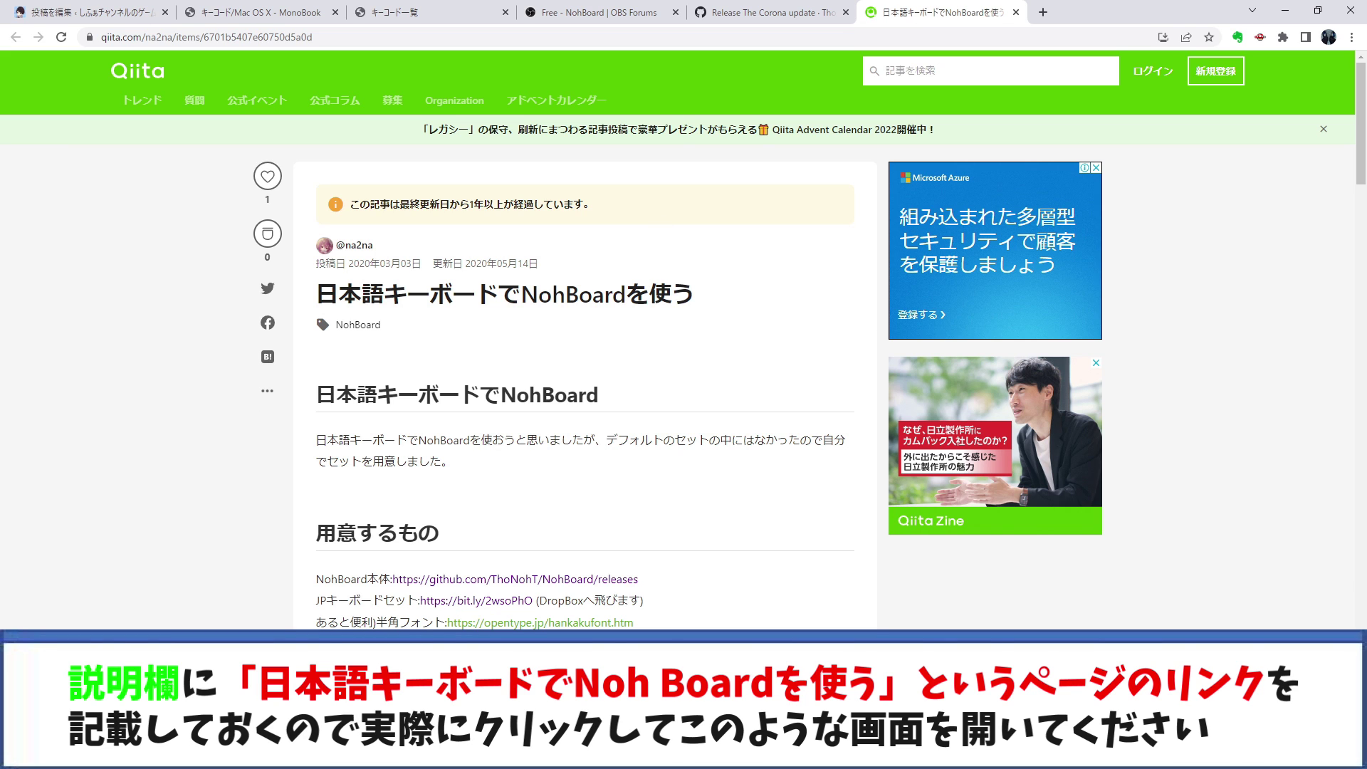
Follow the JPキーボードセット link in the Qiita article and download JPキーボードセット.zip from Dropbox
scroll(694, 370, "down", 3)
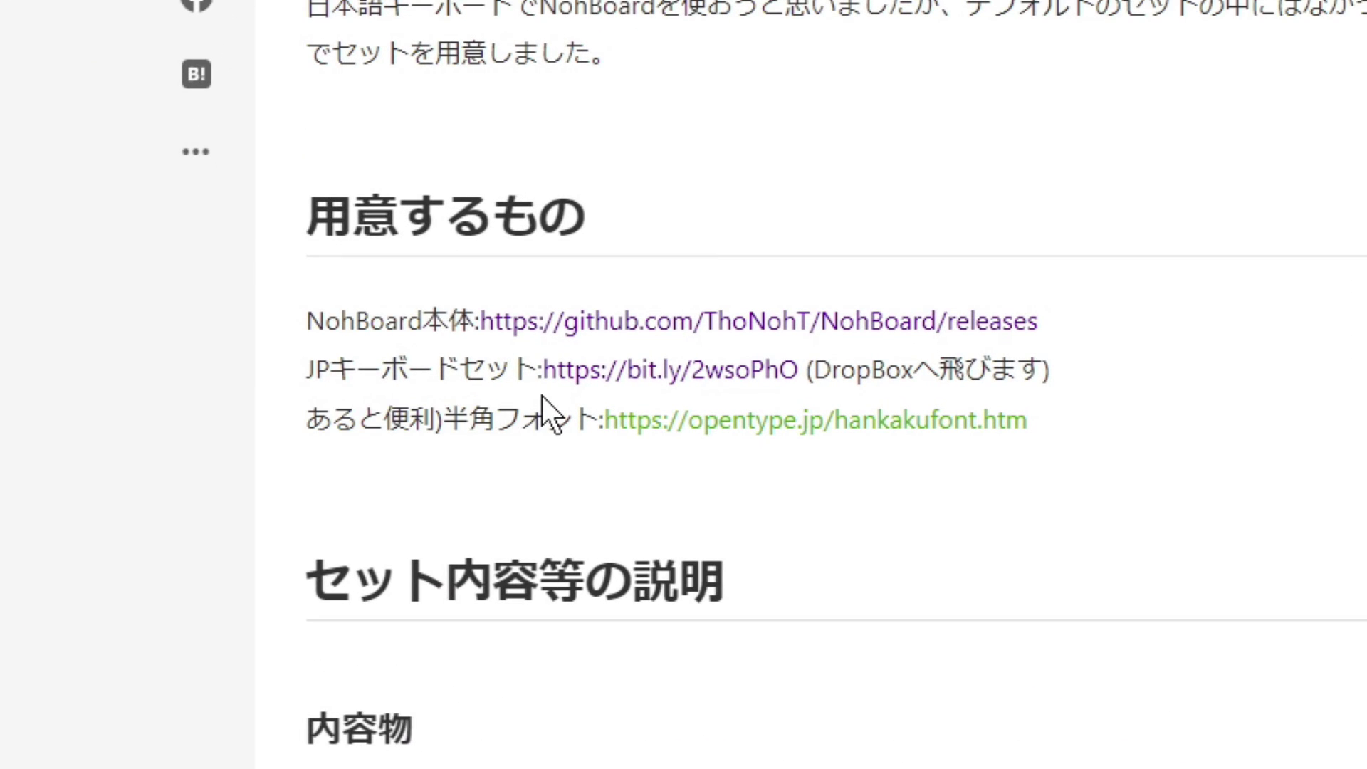
left_click(759, 376)
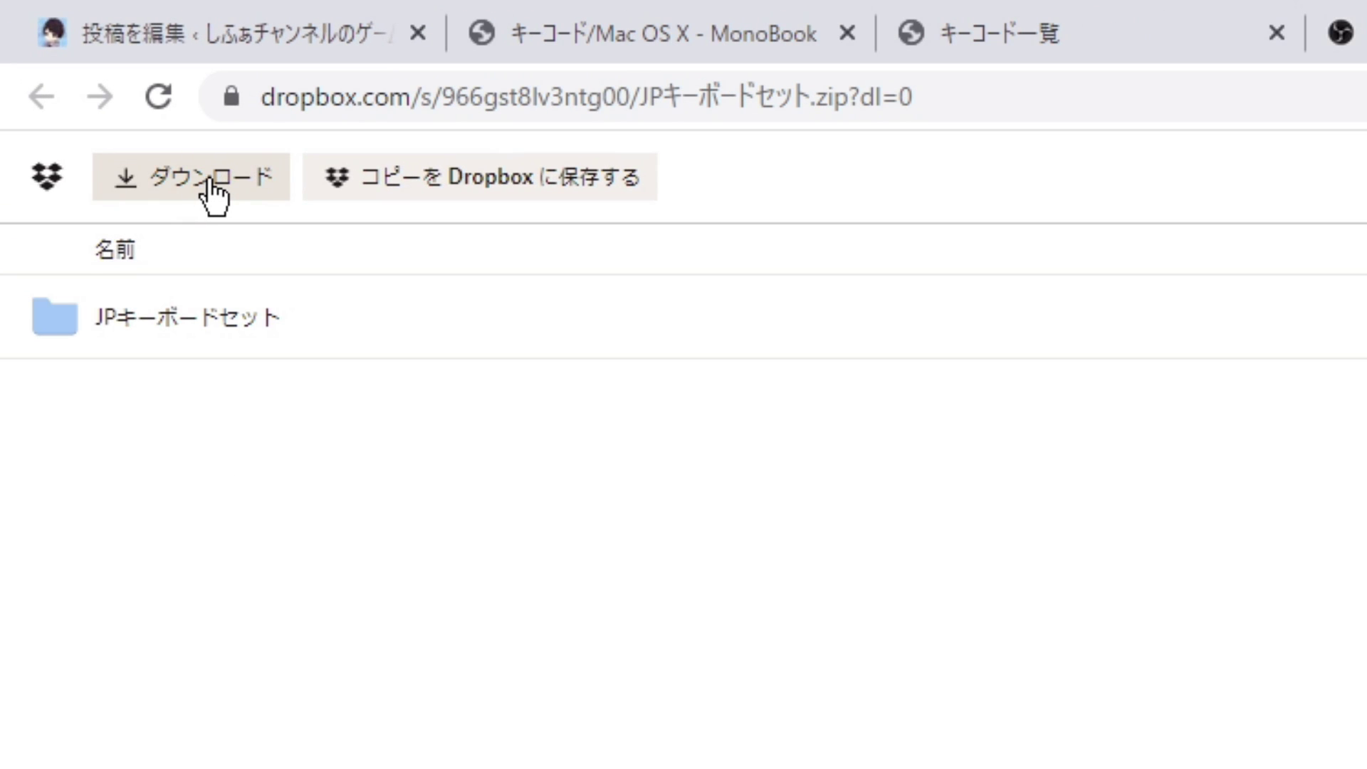
left_click(211, 184)
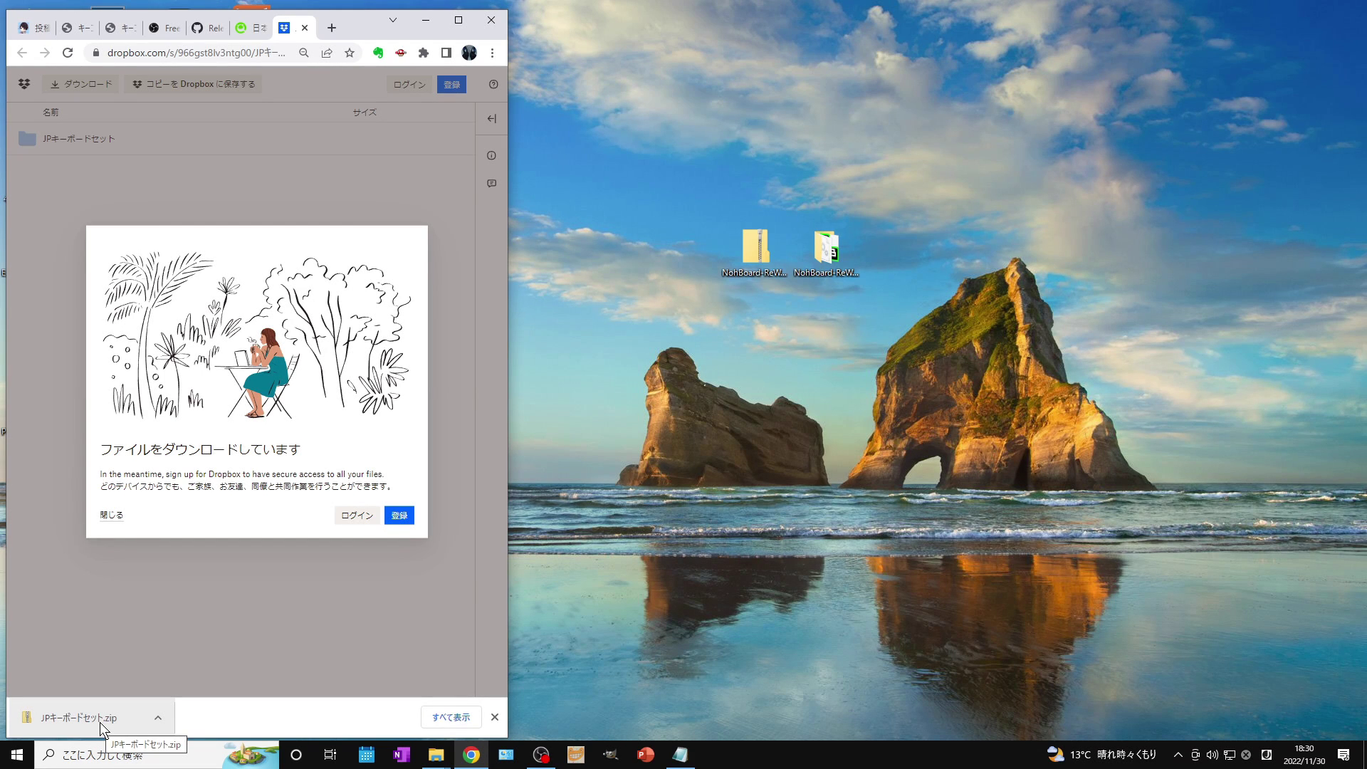
Place JPキーボードセット.zip on the desktop and extract it into a JPキーボードセット folder there
left_click_drag(99, 722, 756, 321)
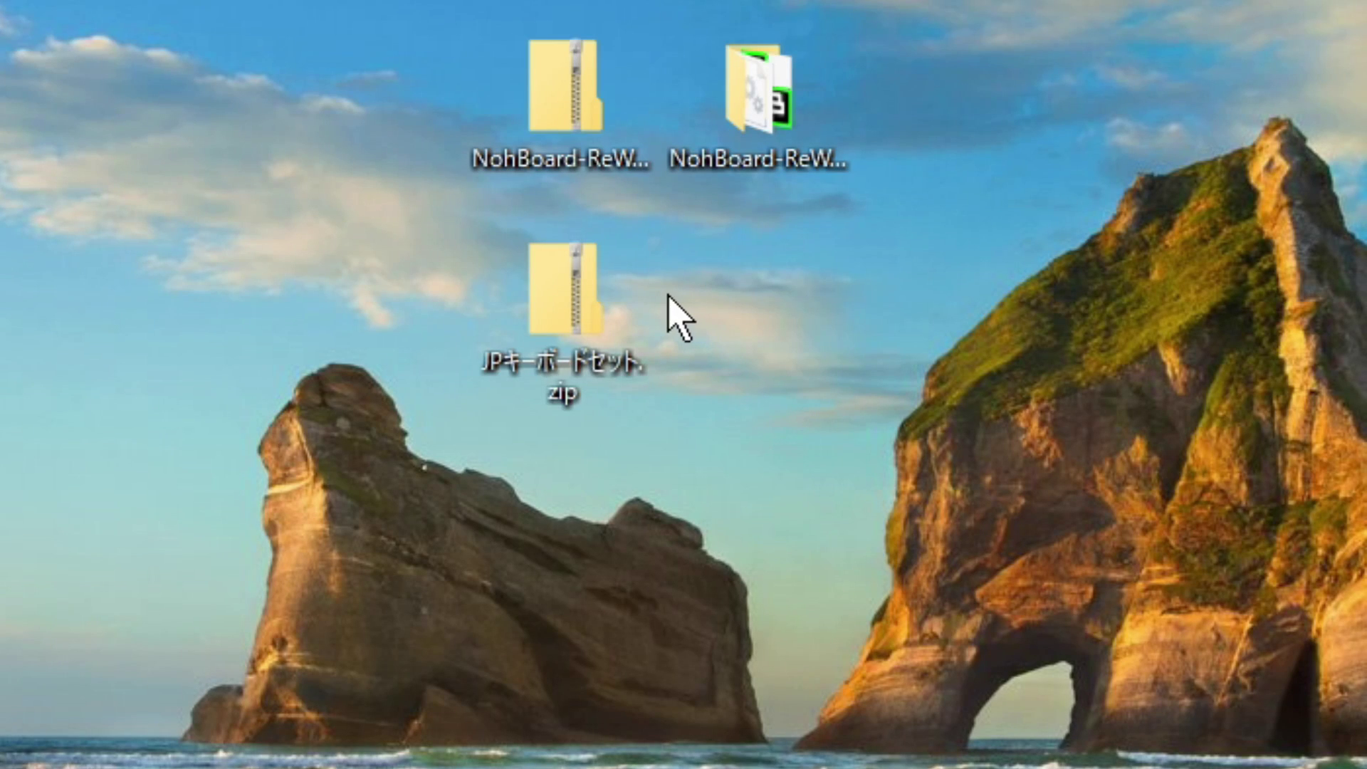
right_click(784, 325)
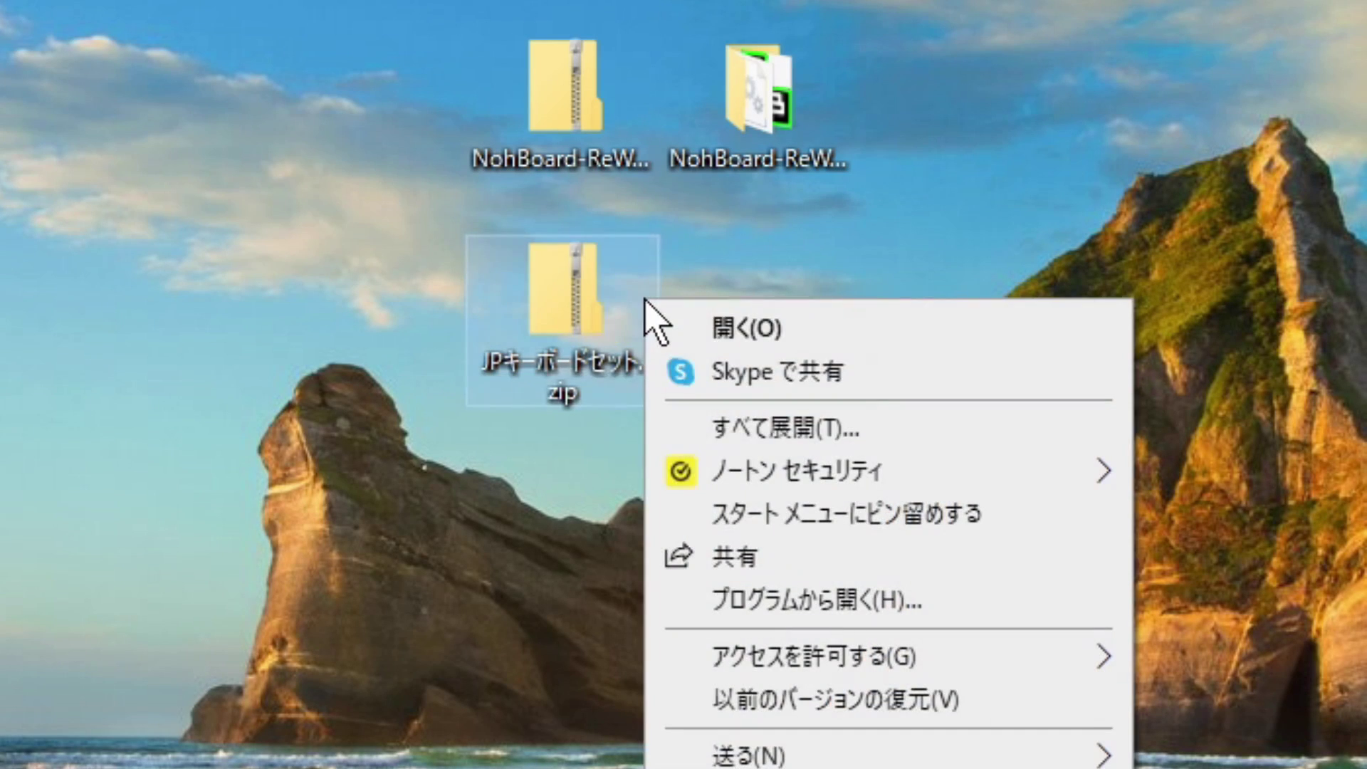
left_click(953, 439)
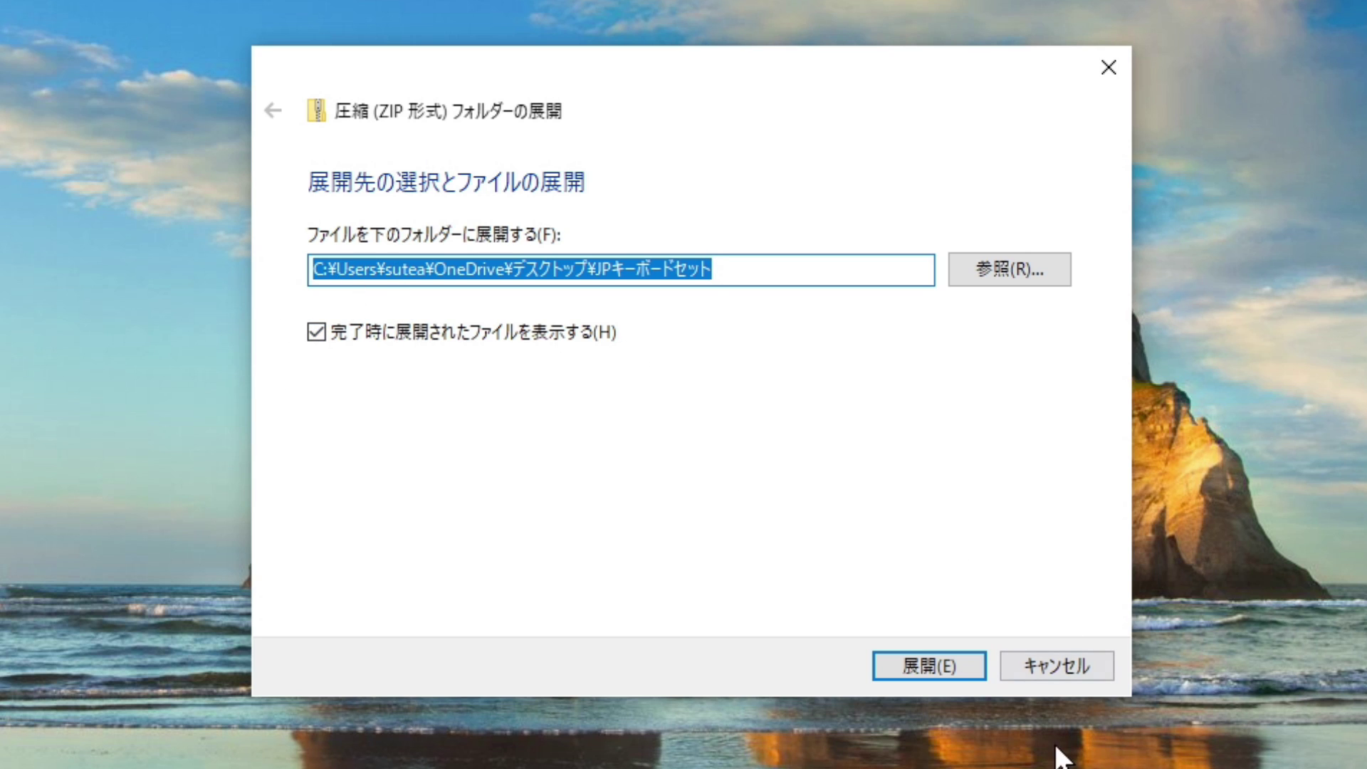
left_click(957, 671)
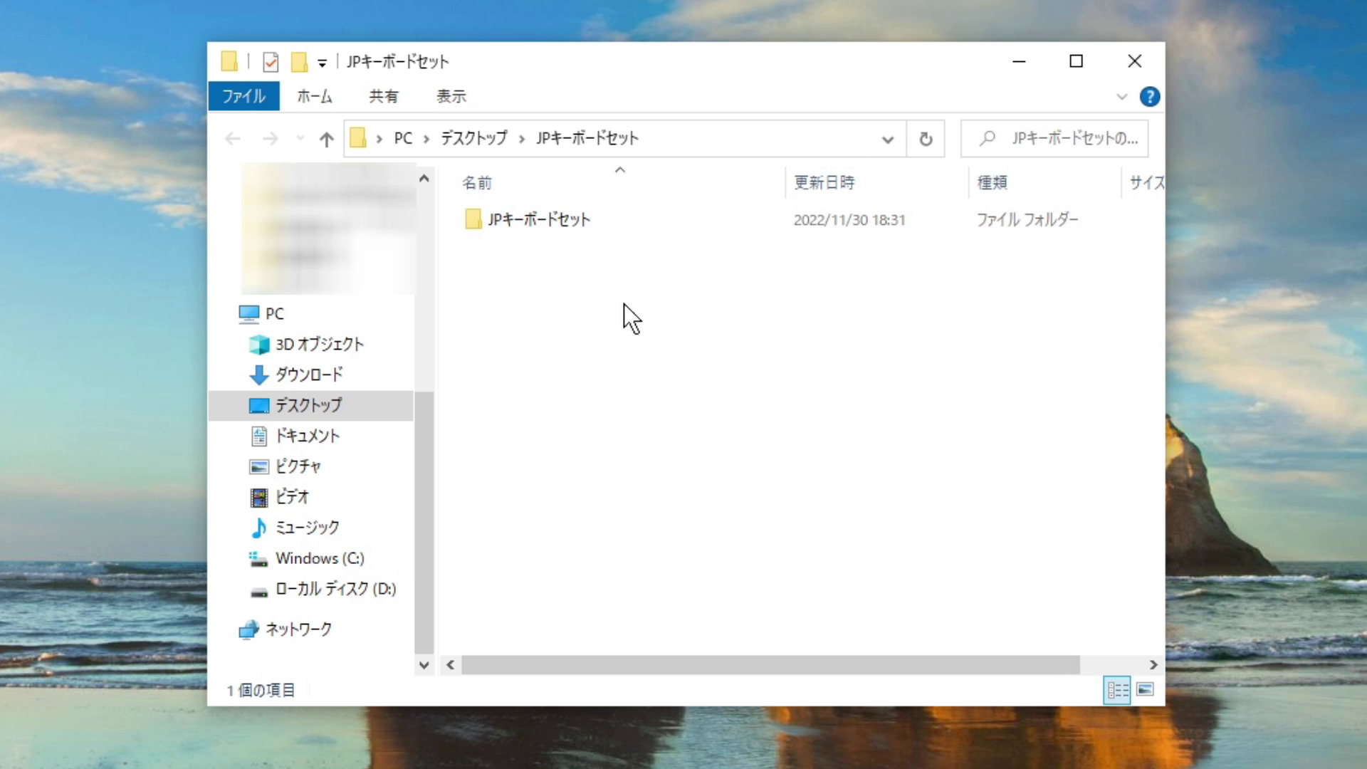
Open the inner JPキーボードセット folder and move its keyboard folders into the keyboards folder of NohBoard-ReWrite-v1.3.0
left_click(606, 234)
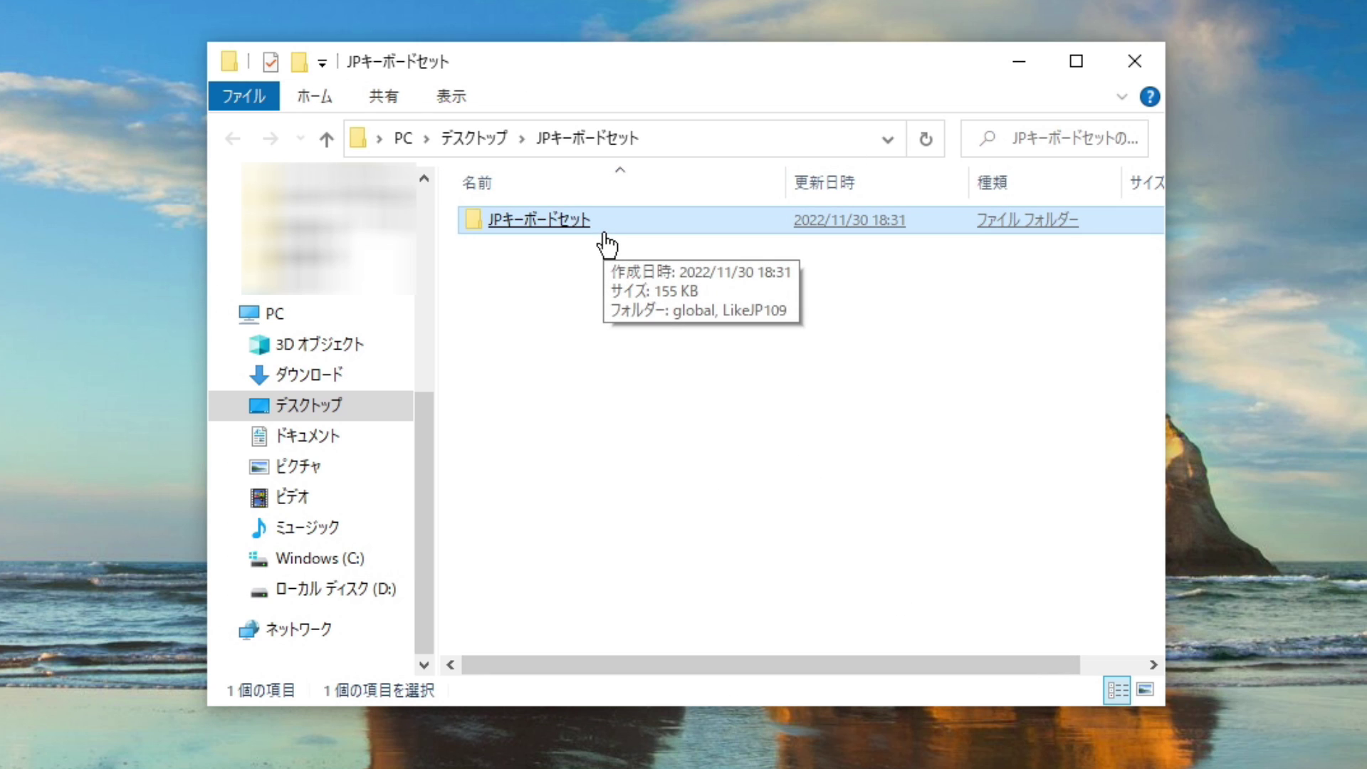
double_click(604, 235)
left_click(606, 244)
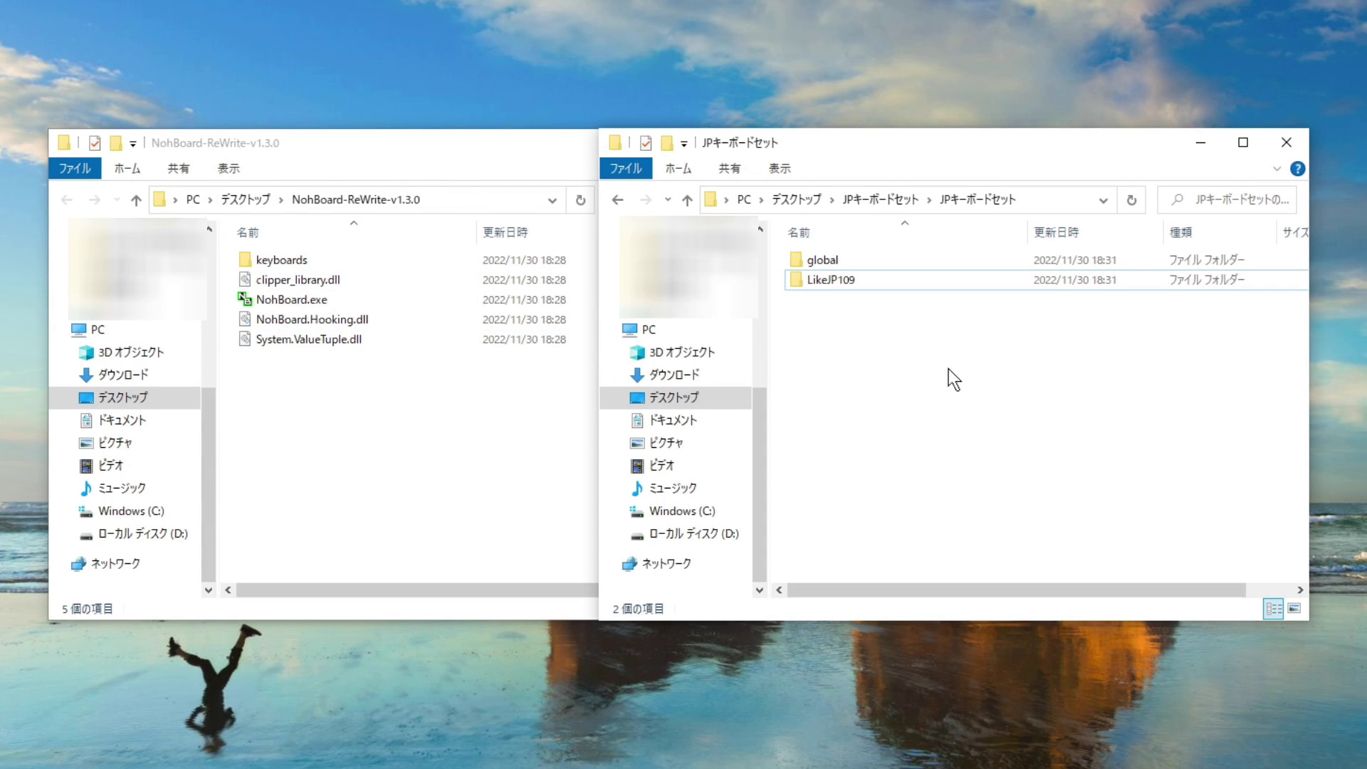
mouse_move(855, 269)
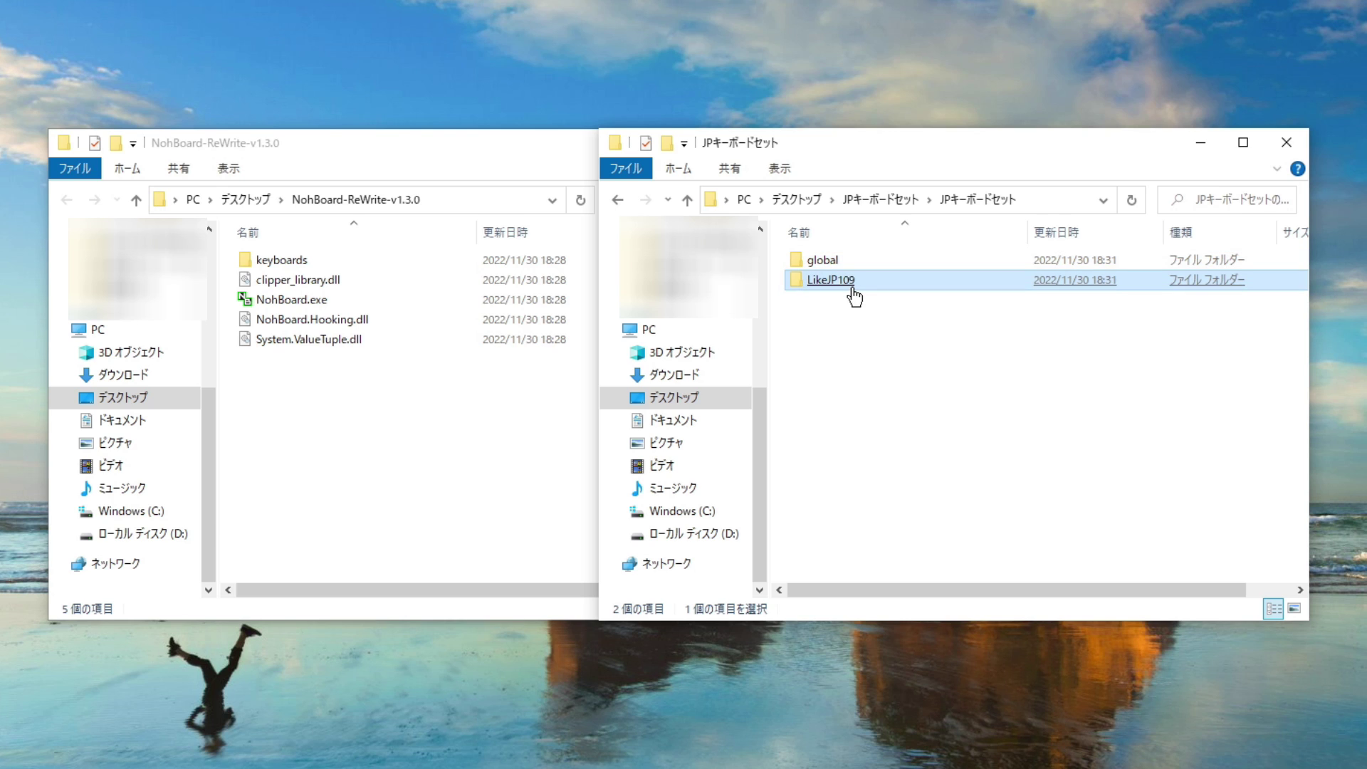
left_click_drag(825, 332, 267, 258)
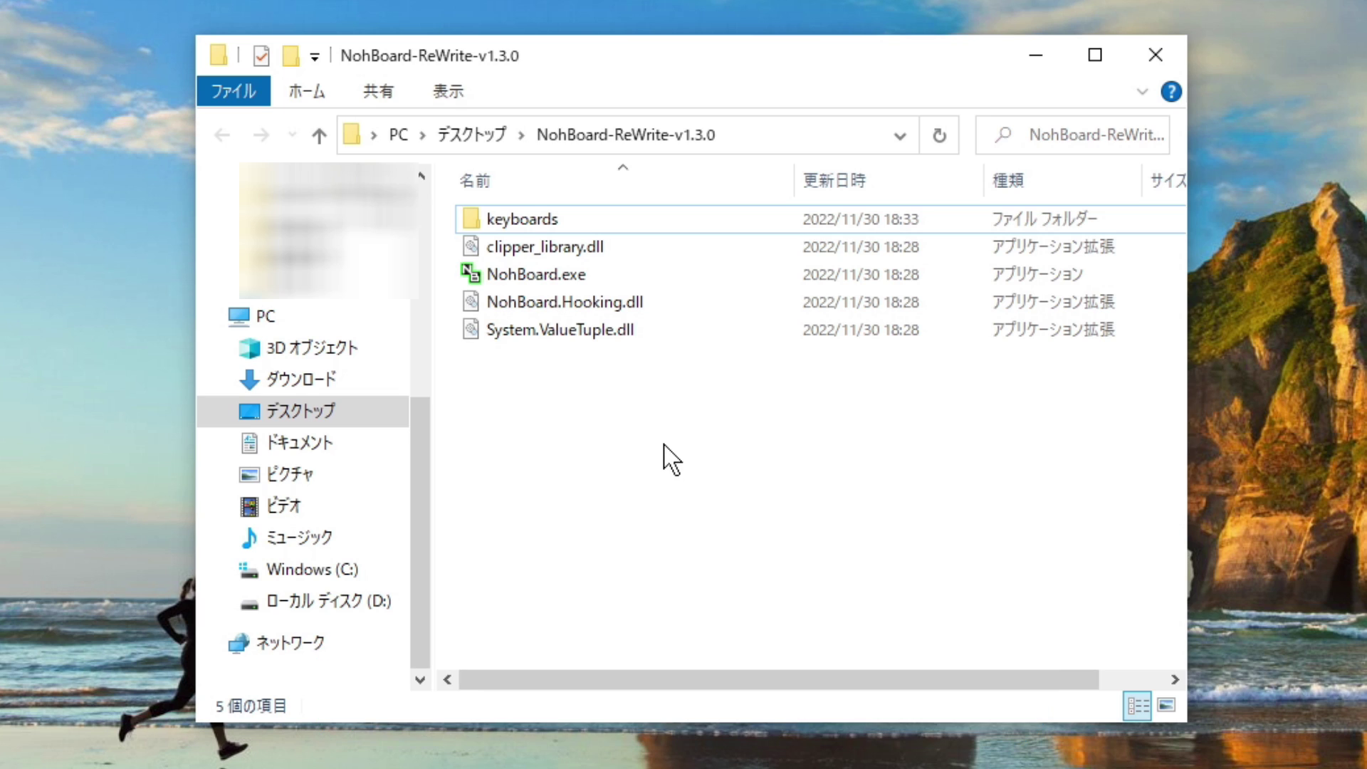
Launch NohBoard.exe and open its Load Keyboard dialog
left_click(548, 279)
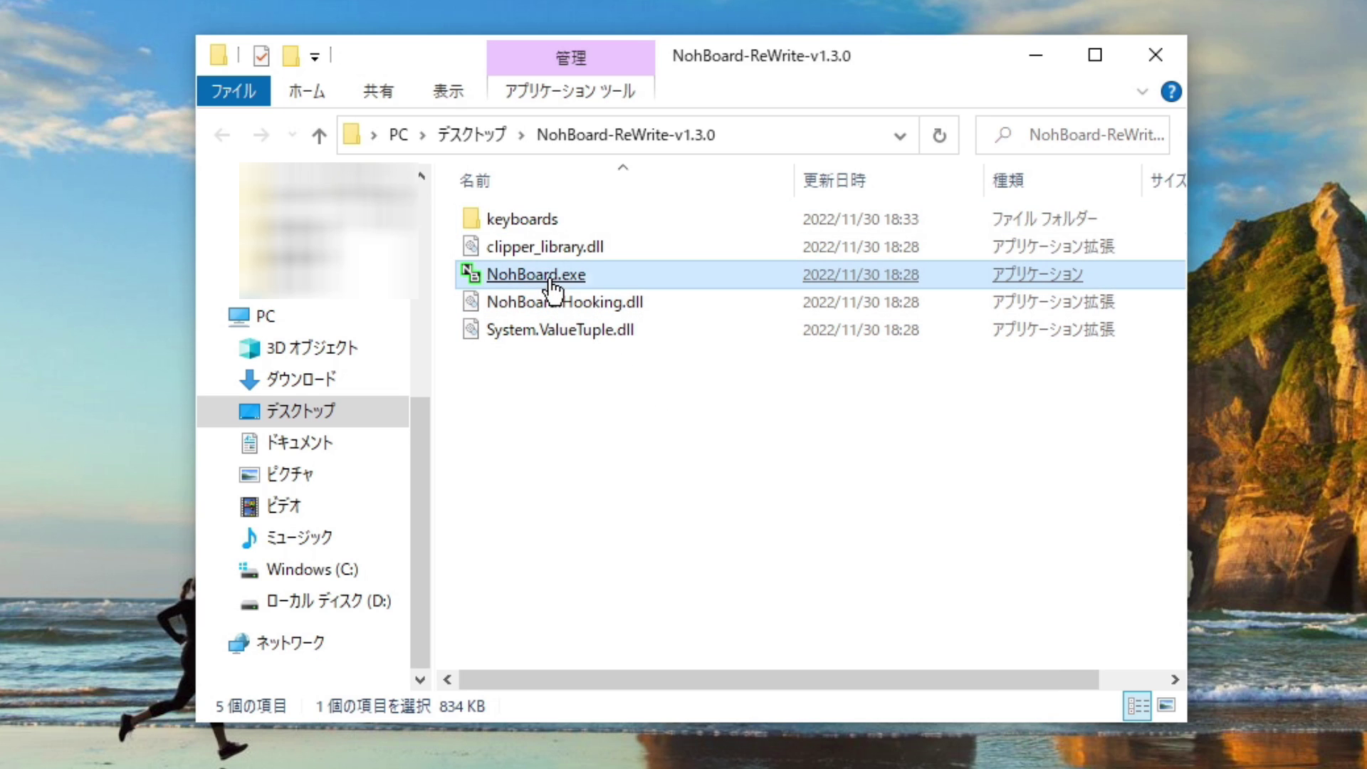
double_click(609, 288)
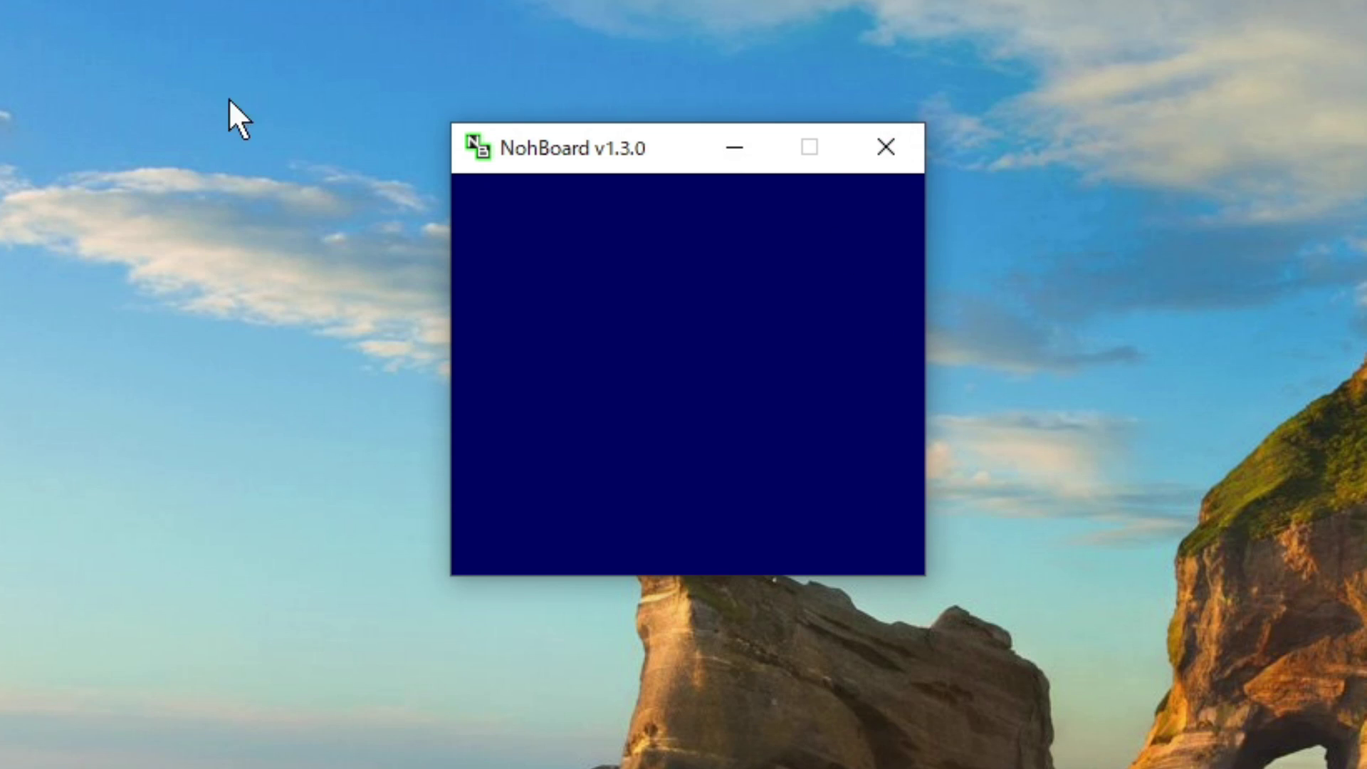
right_click(574, 292)
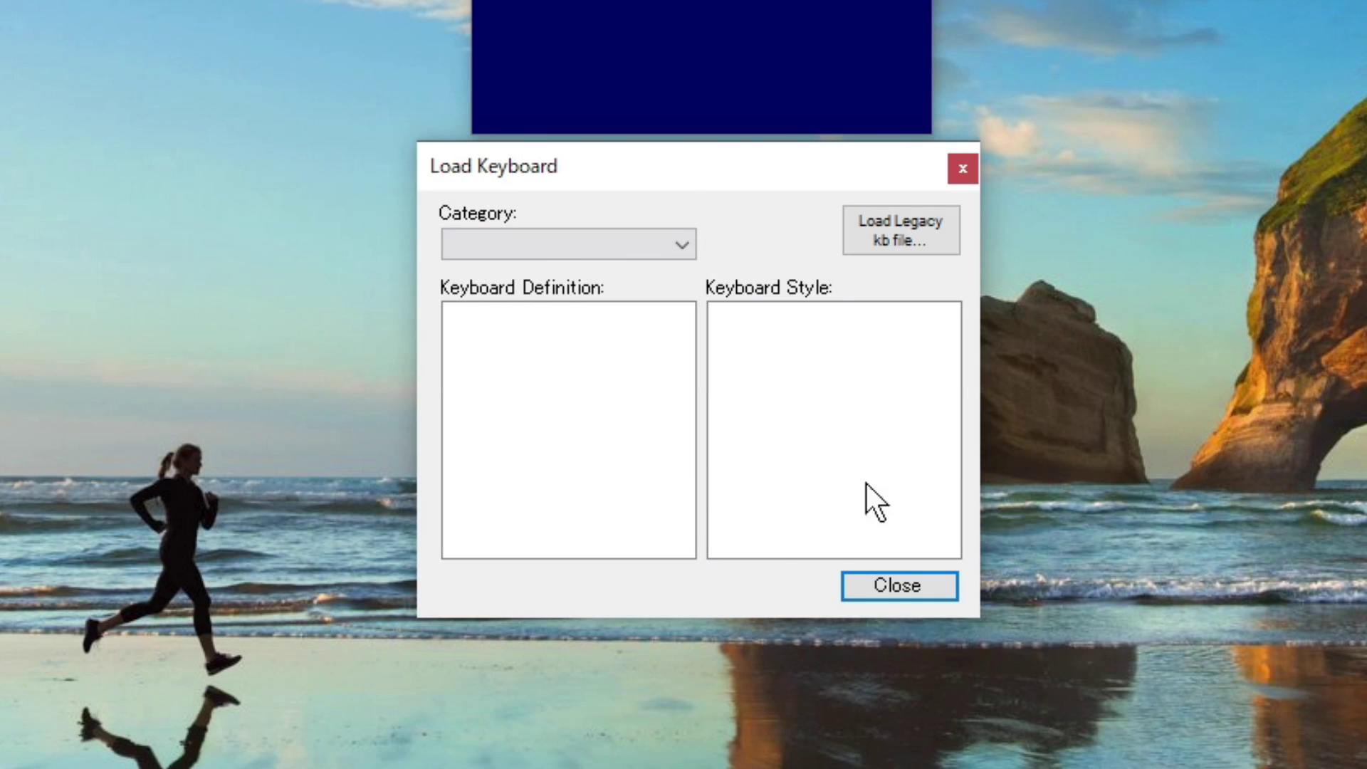
Preview the BurningFish, GamesLegacy, HaleyHalcyon, joao7yt and LikeJP109 keyboard categories one after another
left_click(665, 243)
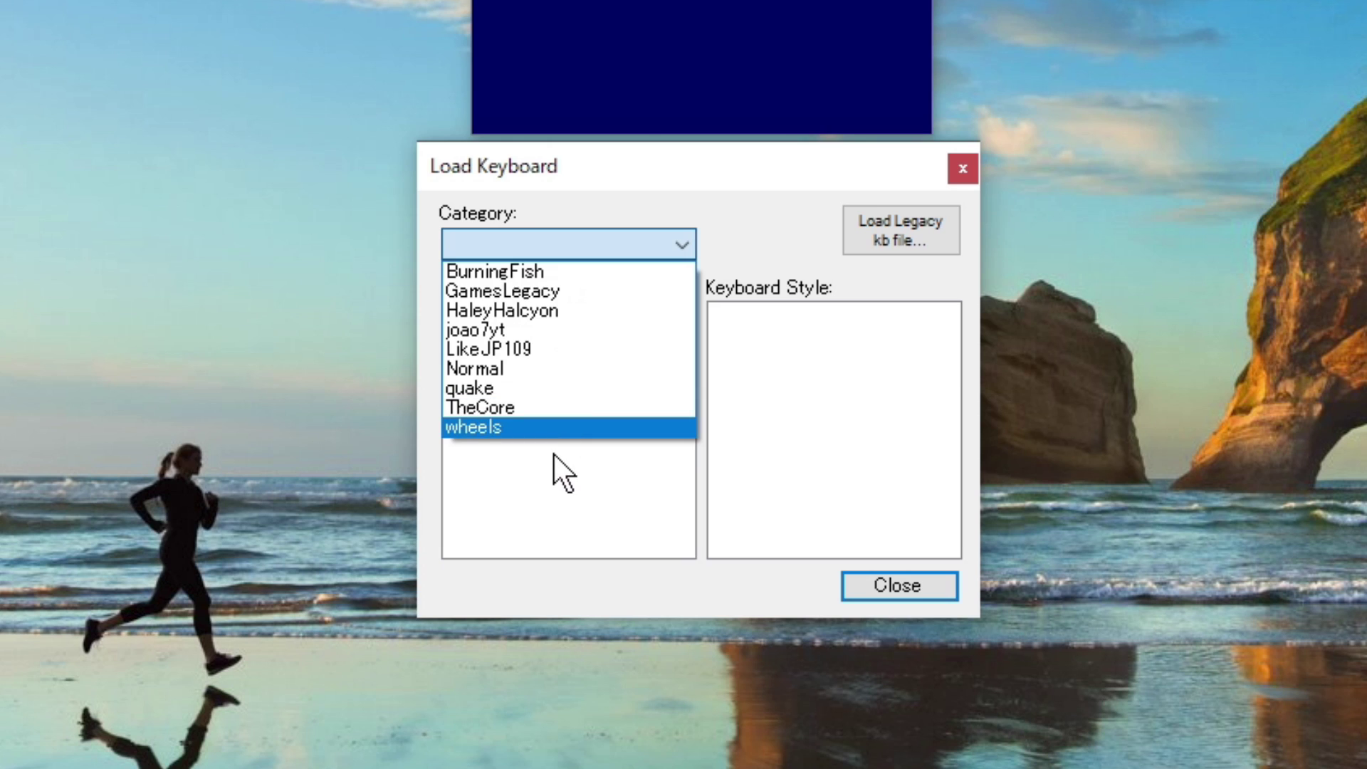
left_click(569, 271)
left_click(569, 240)
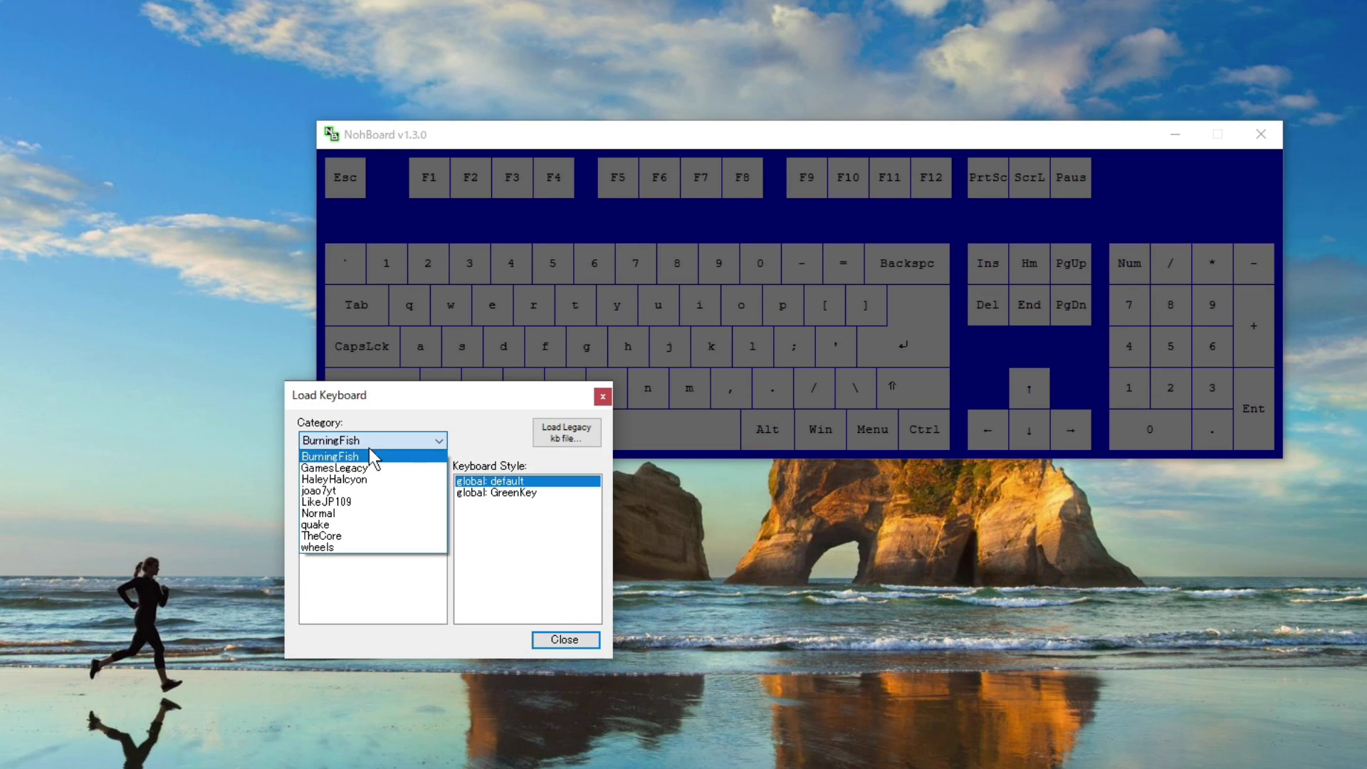
left_click(357, 469)
left_click(357, 447)
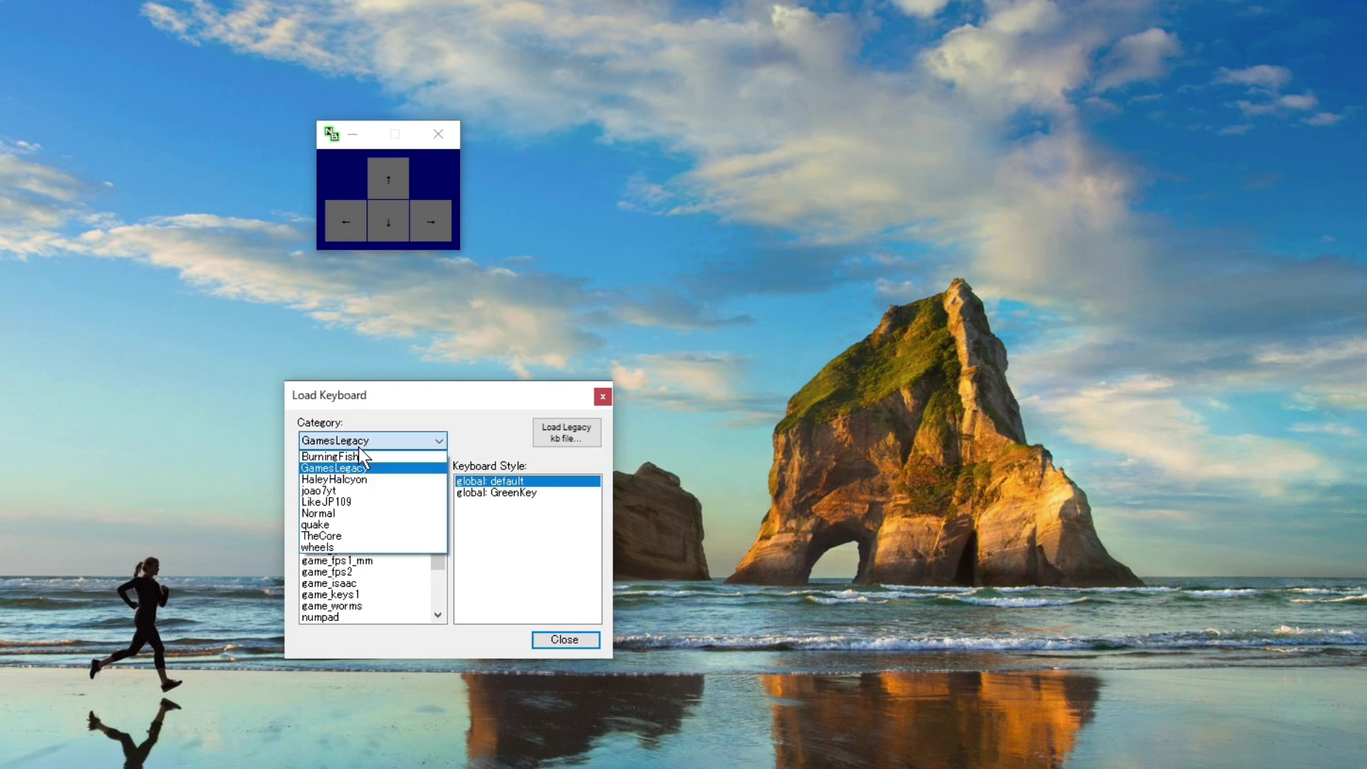
left_click(360, 483)
left_click(365, 446)
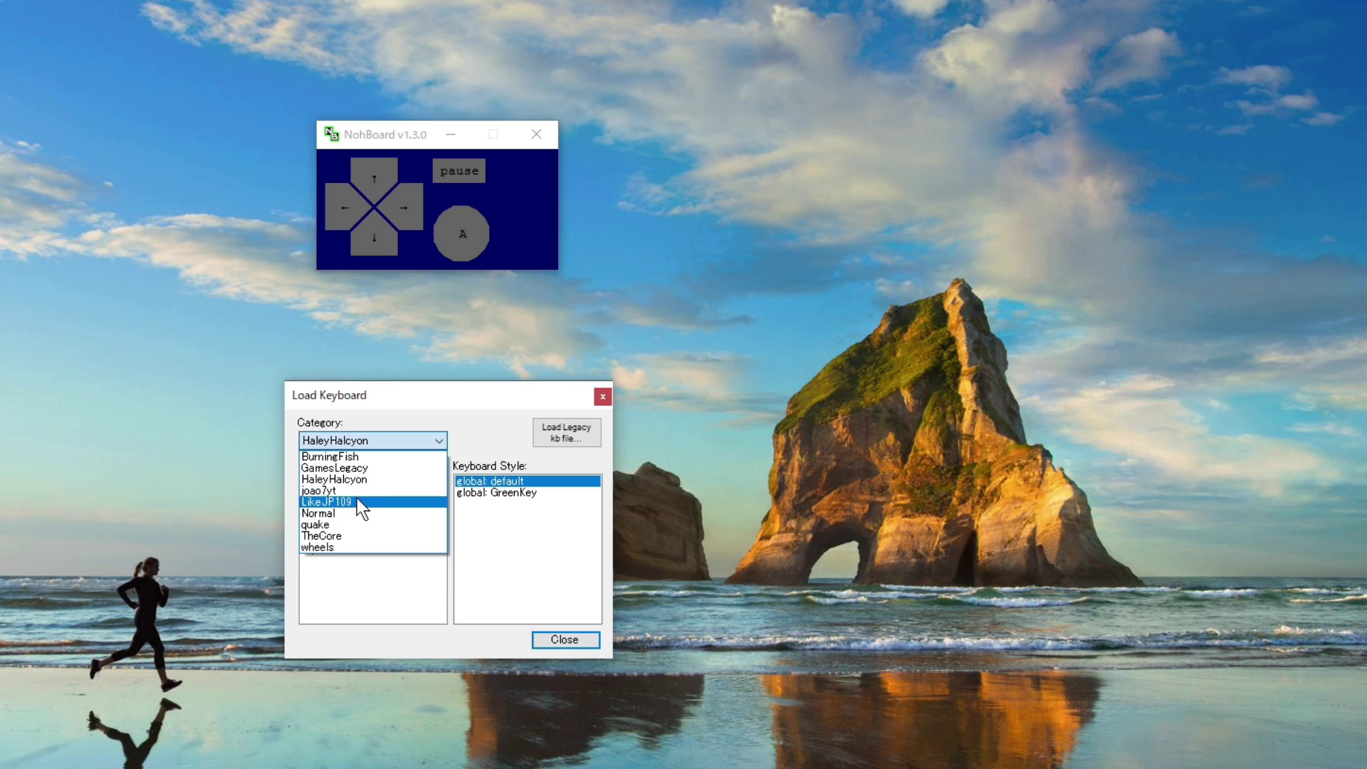
left_click(356, 493)
left_click(357, 446)
left_click(345, 500)
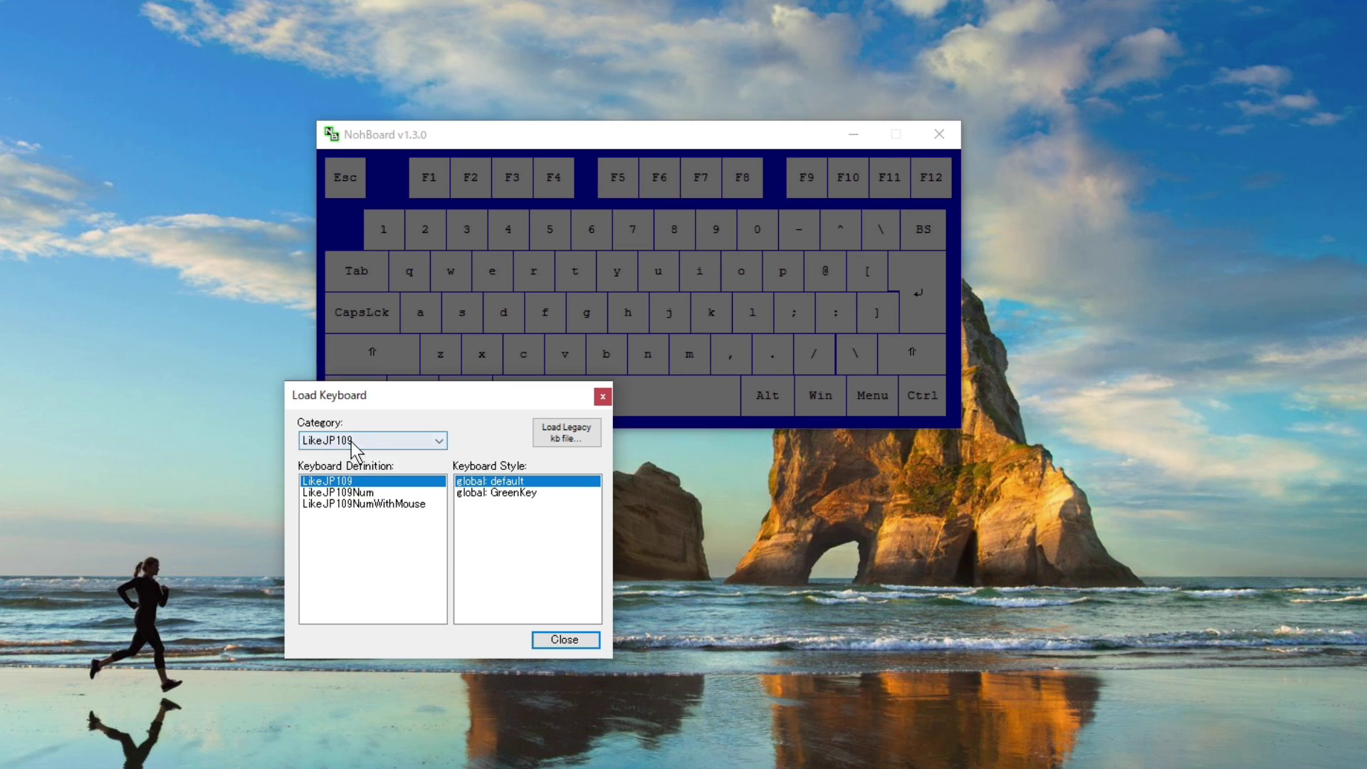
Preview the Normal and quake keyboard categories and load the joao7yt category with its fps layout
left_click(352, 441)
left_click(349, 513)
left_click(358, 446)
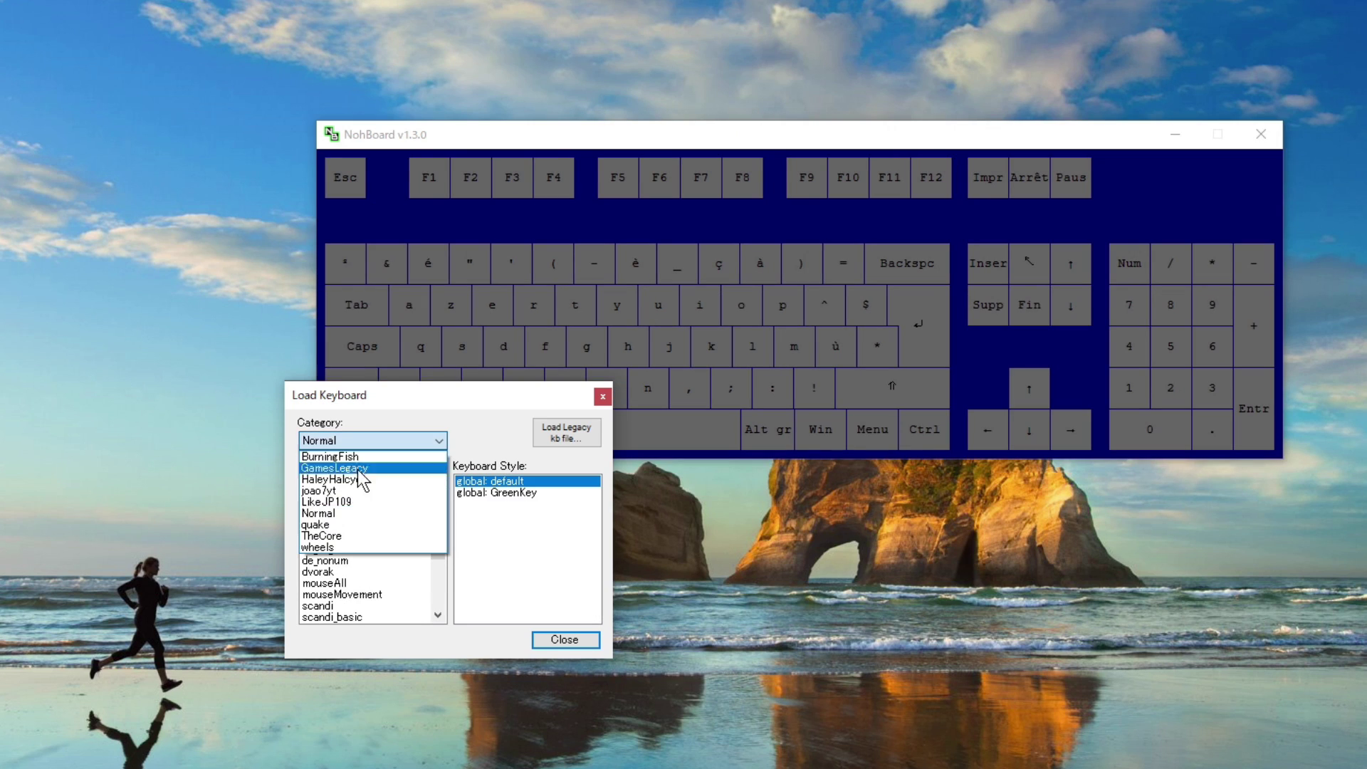
left_click(344, 526)
left_click(366, 446)
left_click(357, 492)
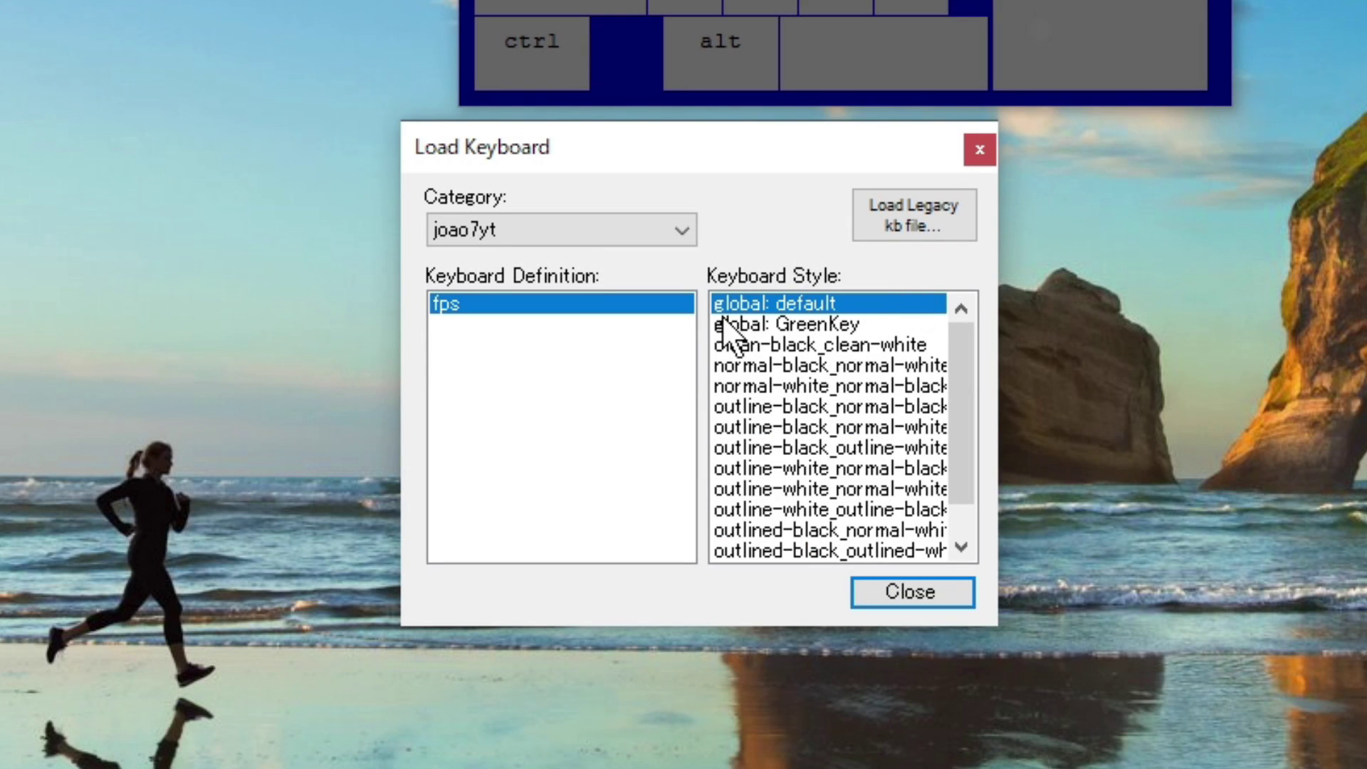
Preview the fps layout's styles from global GreenKey and clean-black_clean-white down to outline-white_normal-white
left_click(798, 326)
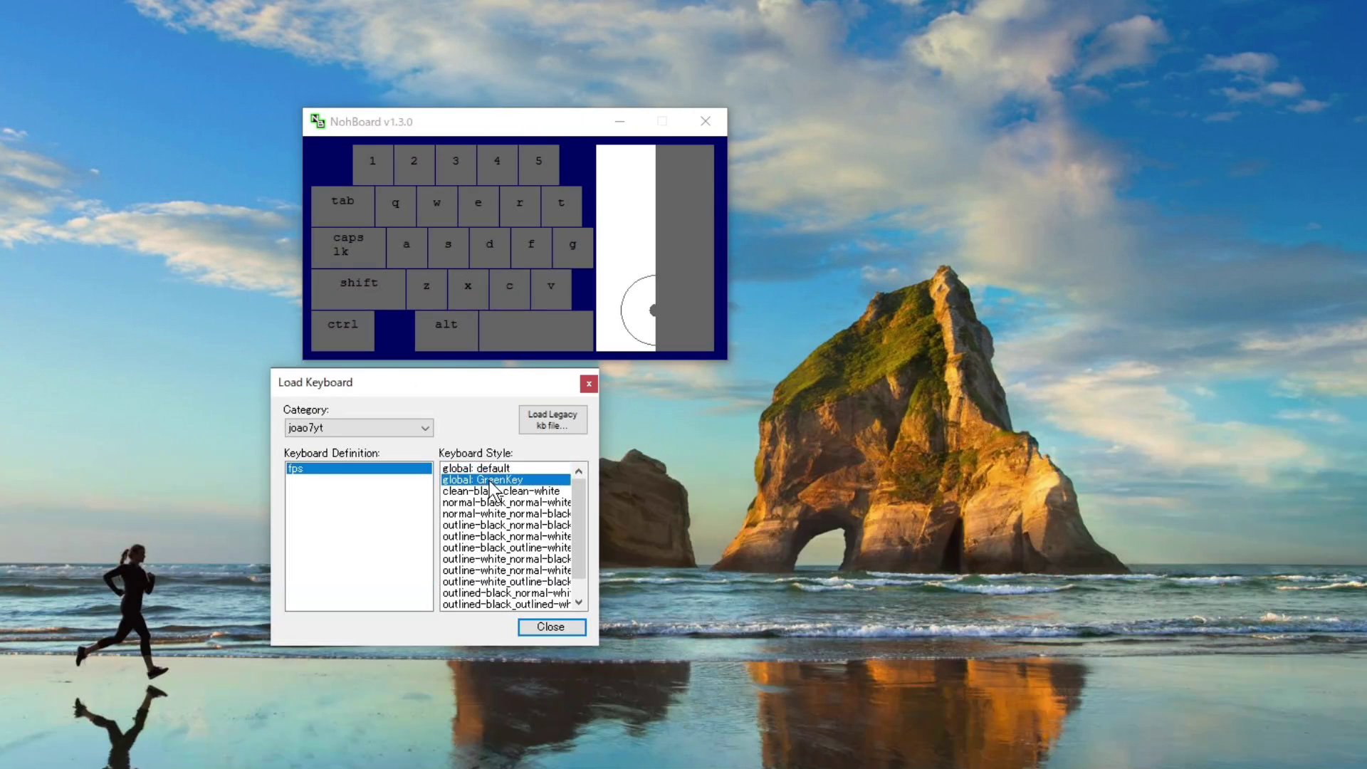
left_click(491, 502)
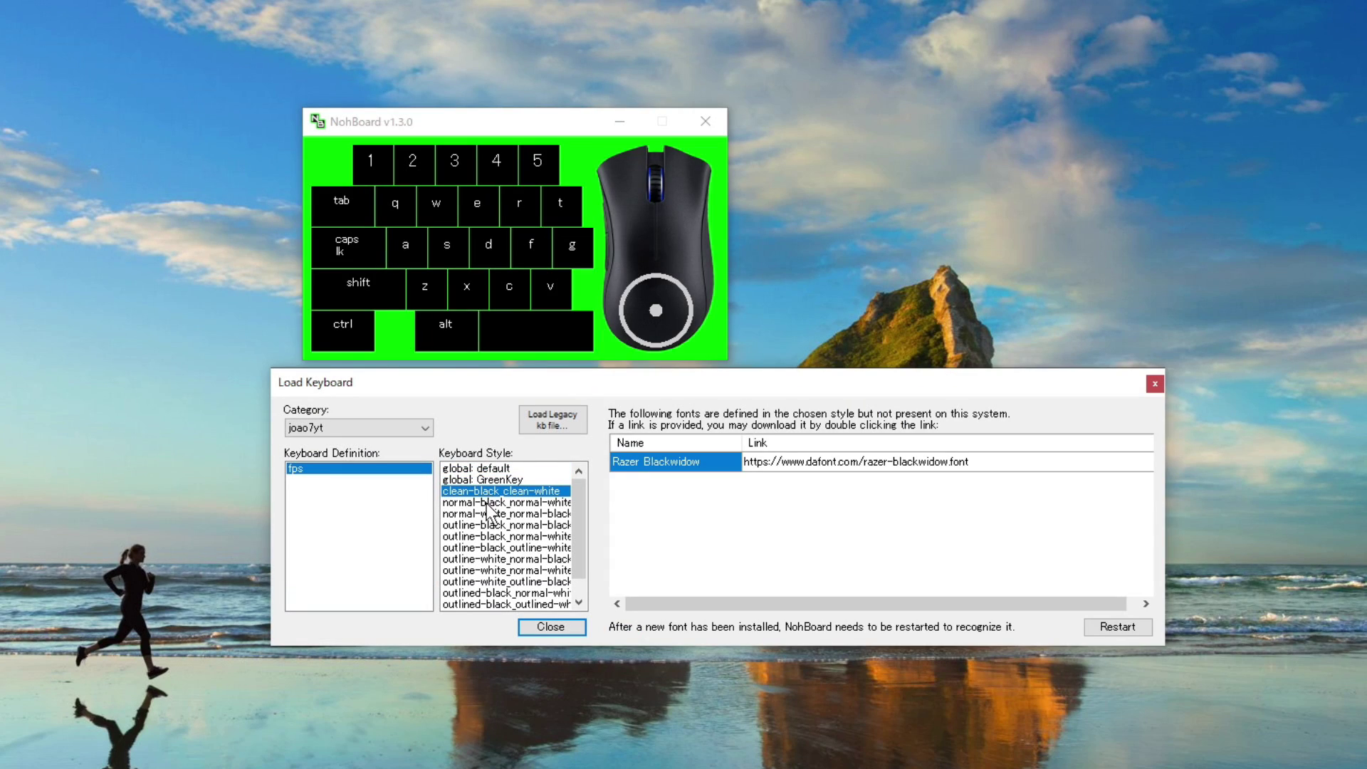
left_click(488, 513)
left_click(482, 525)
left_click(481, 536)
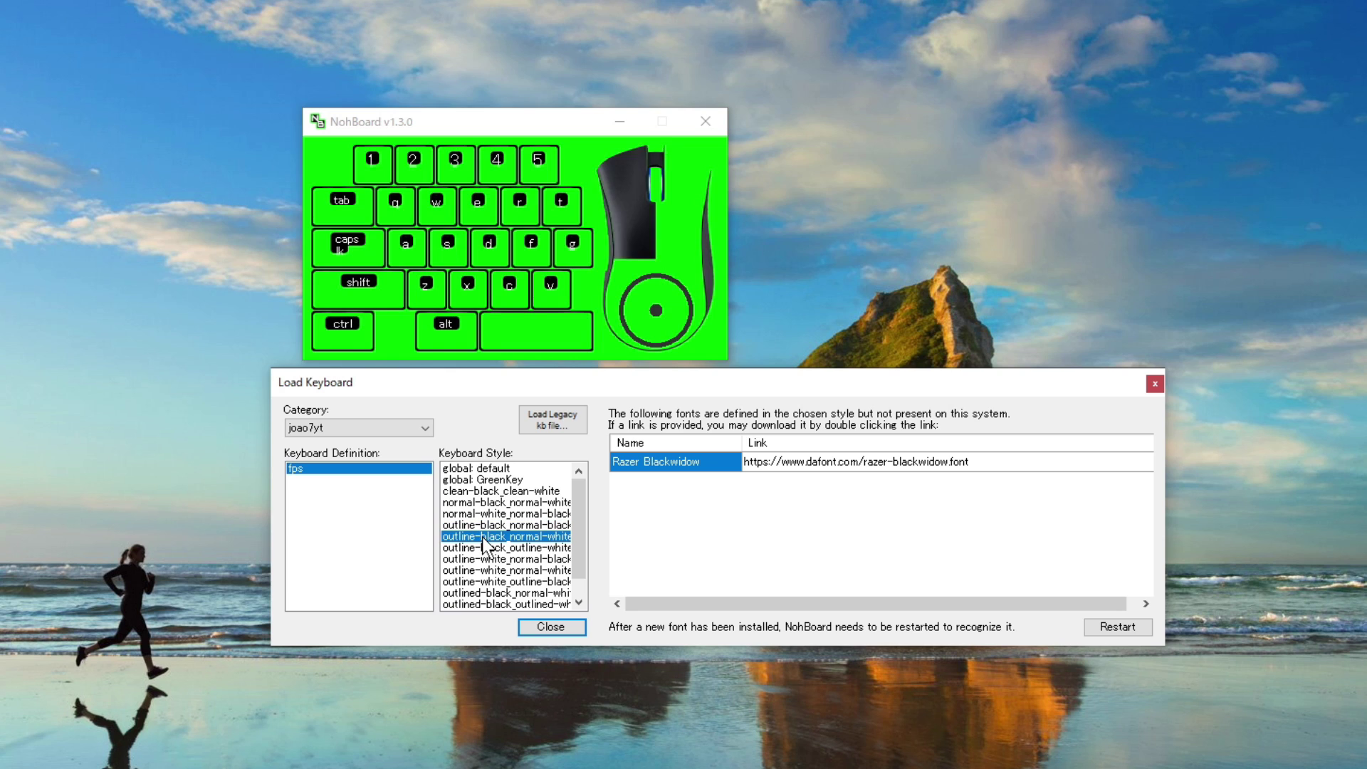
left_click(480, 548)
left_click(477, 570)
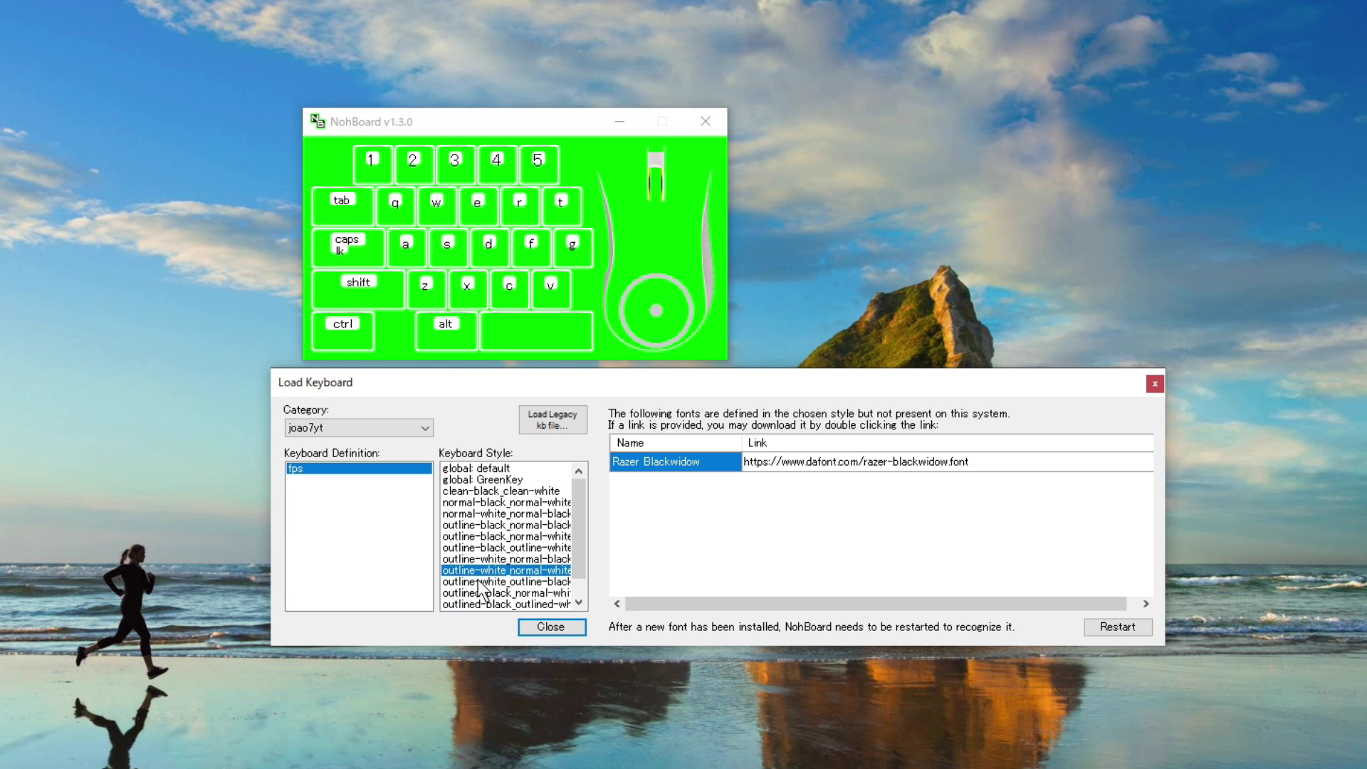
Go through the remaining outline styles, apply the outlined-black style paired with outlined-white, and close the Load Keyboard dialog
left_click(476, 582)
left_click(476, 593)
left_click(478, 604)
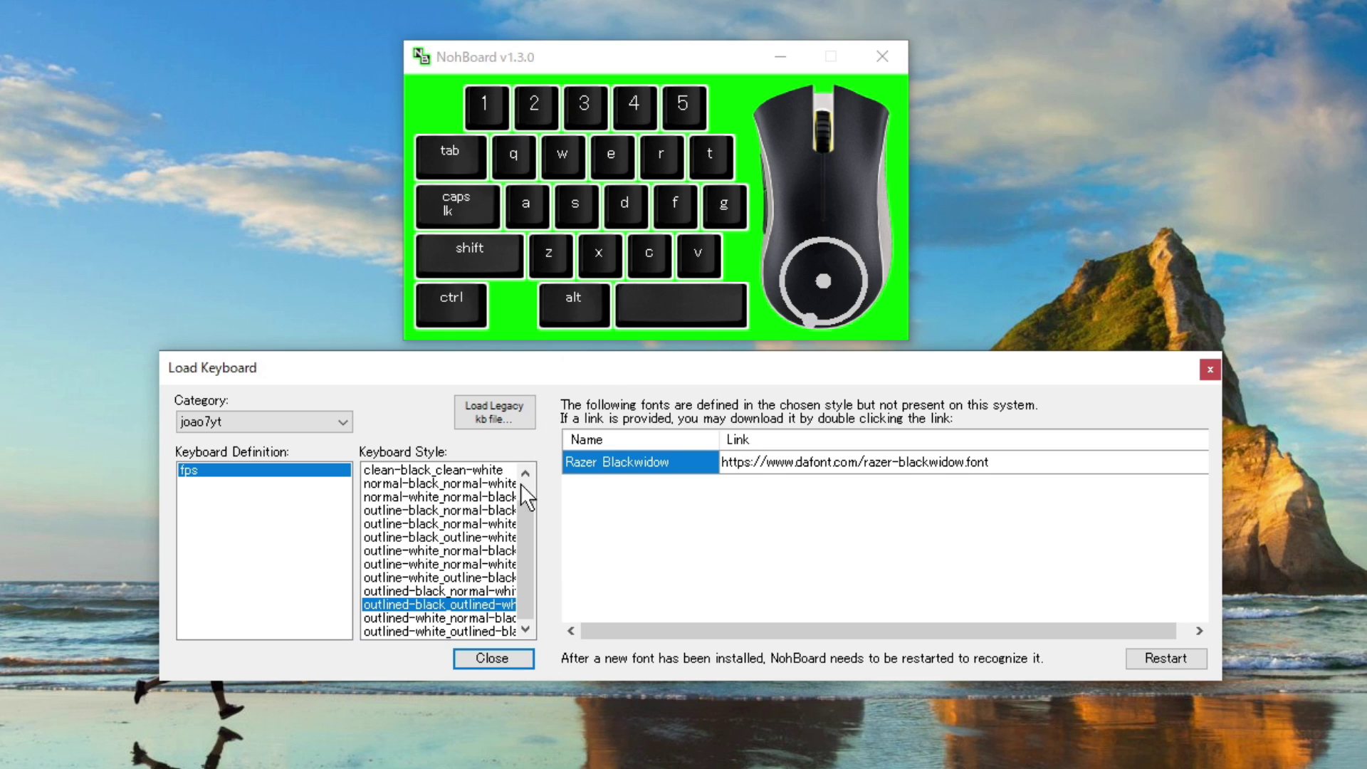
left_click(494, 658)
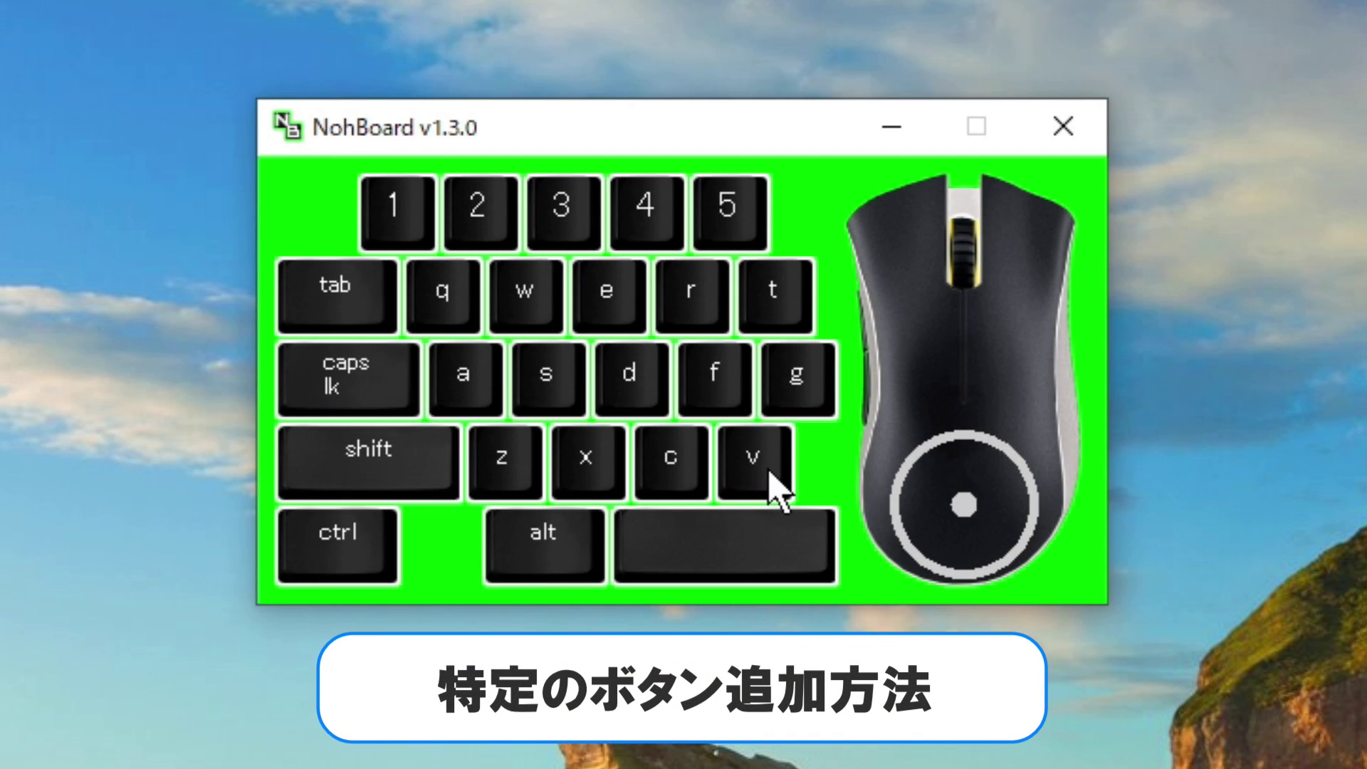
Enable editing of the layout and add a keyboard key in the empty spot before the 1 key
right_click(645, 386)
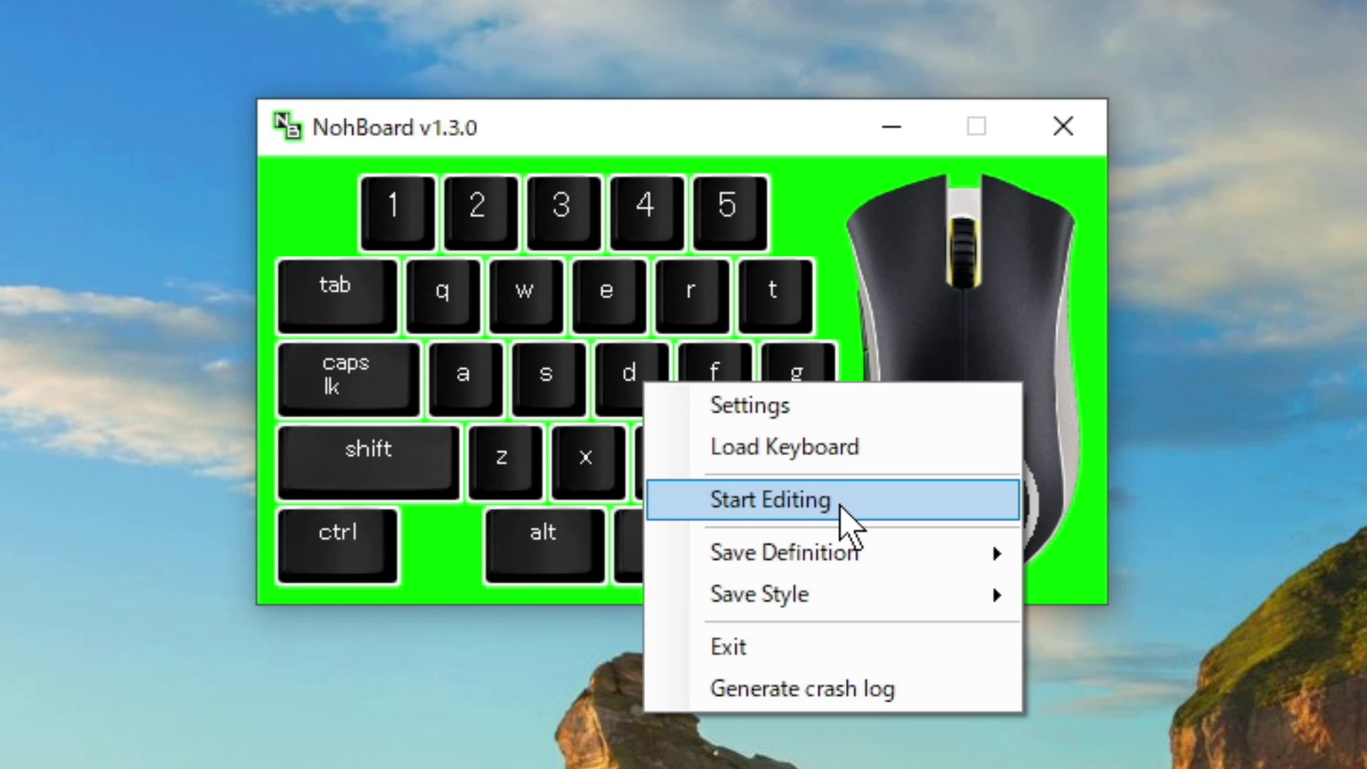
left_click(840, 506)
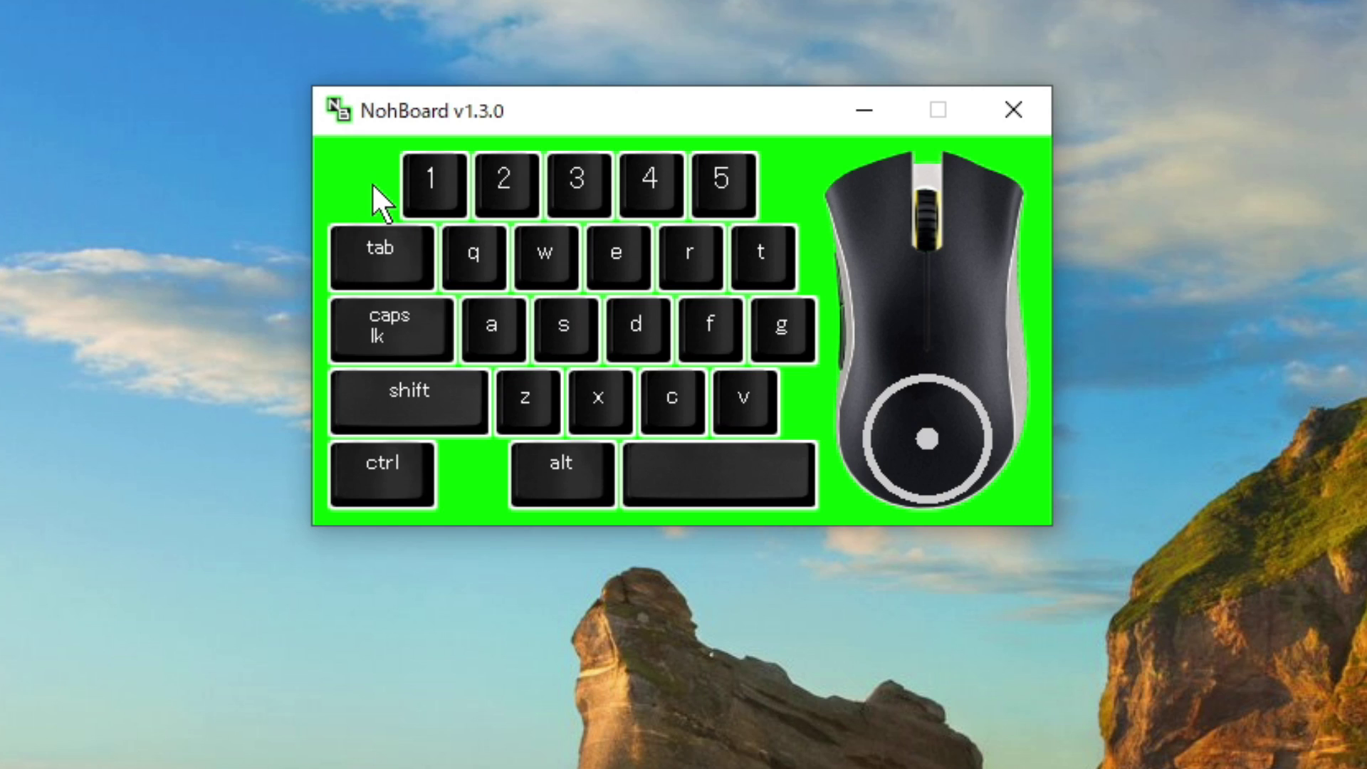
right_click(372, 183)
mouse_move(581, 371)
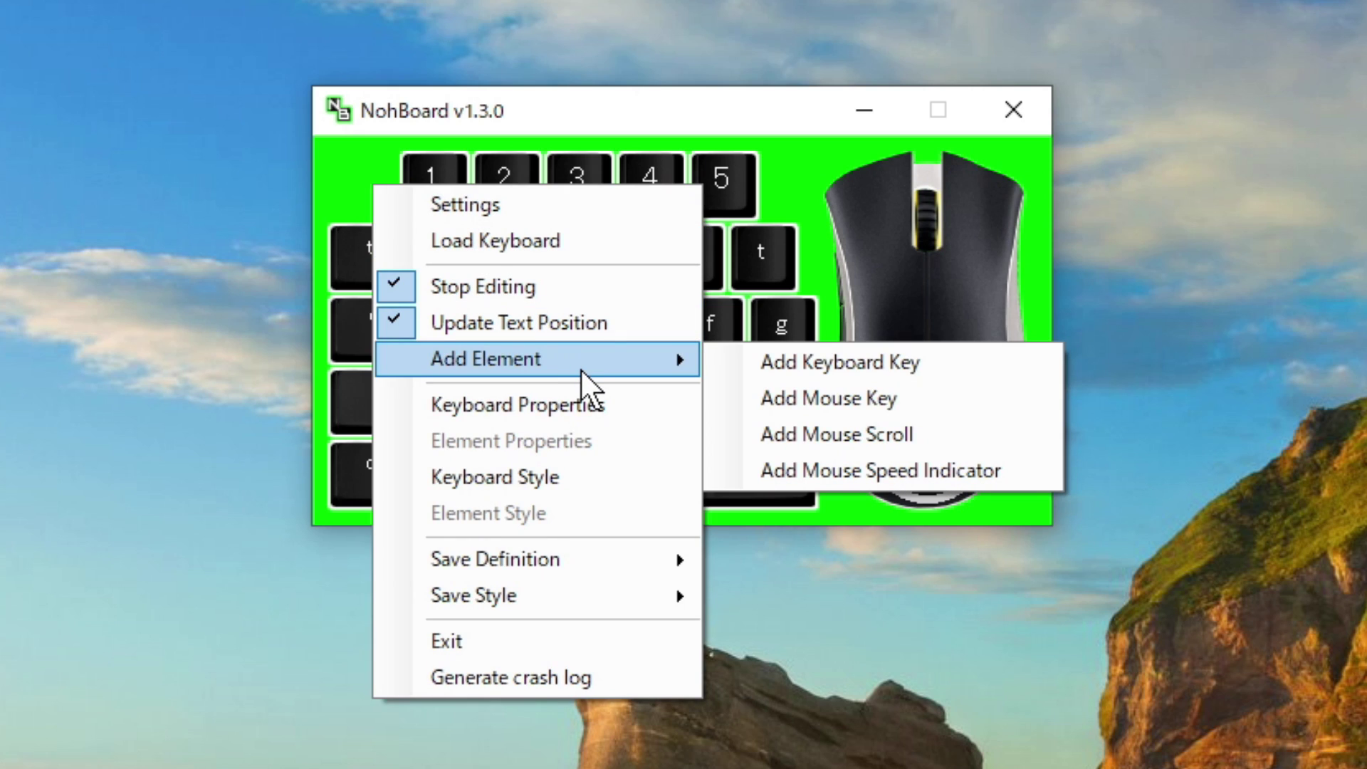
left_click(957, 366)
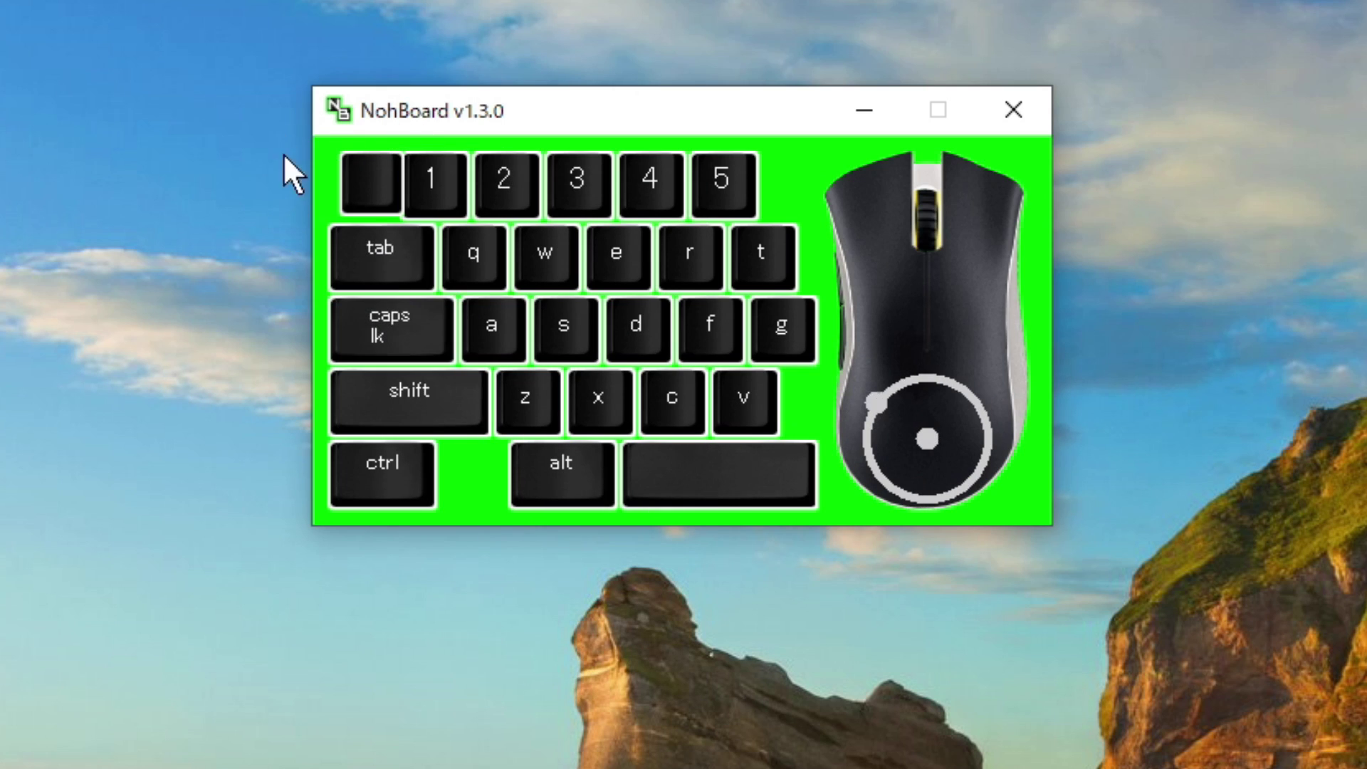
Open the new key's element properties and set its text to 6 and its shift text to &
left_click(383, 183)
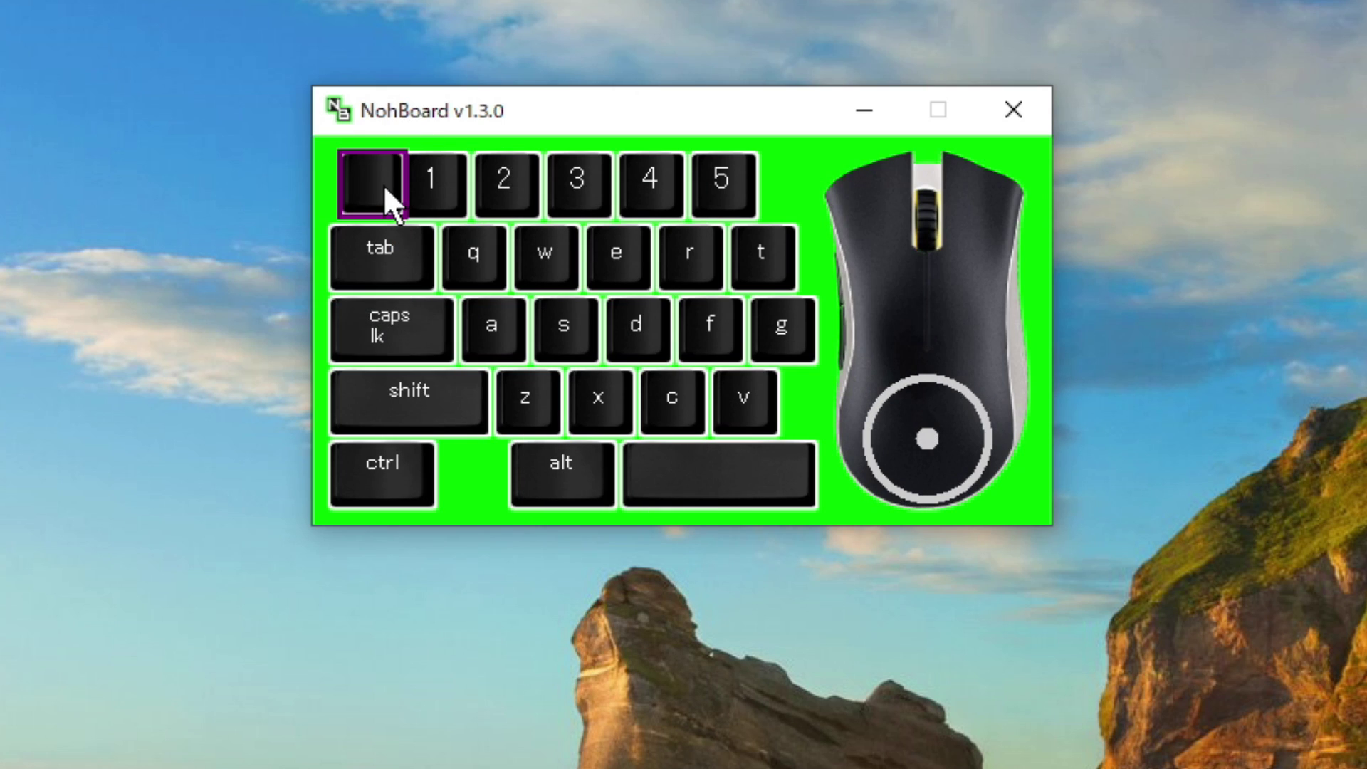
right_click(385, 191)
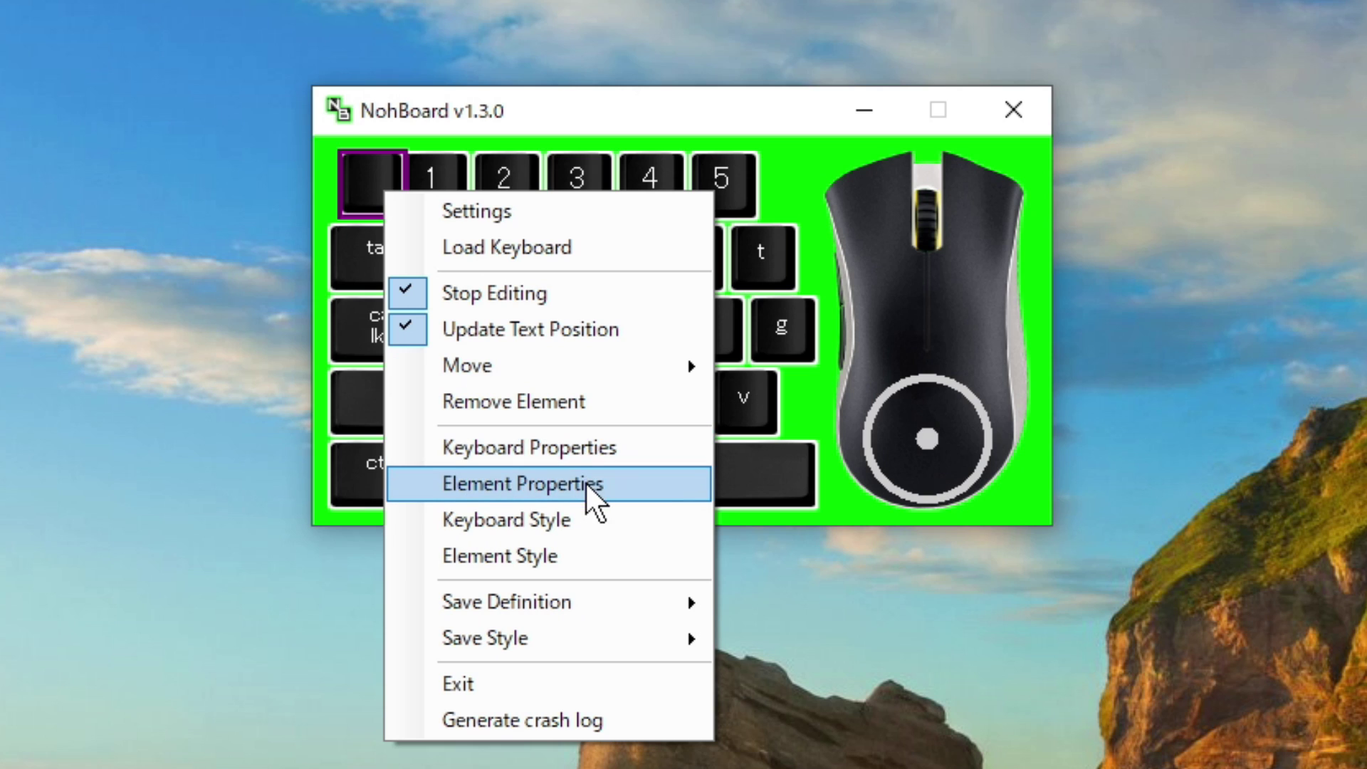
left_click(646, 485)
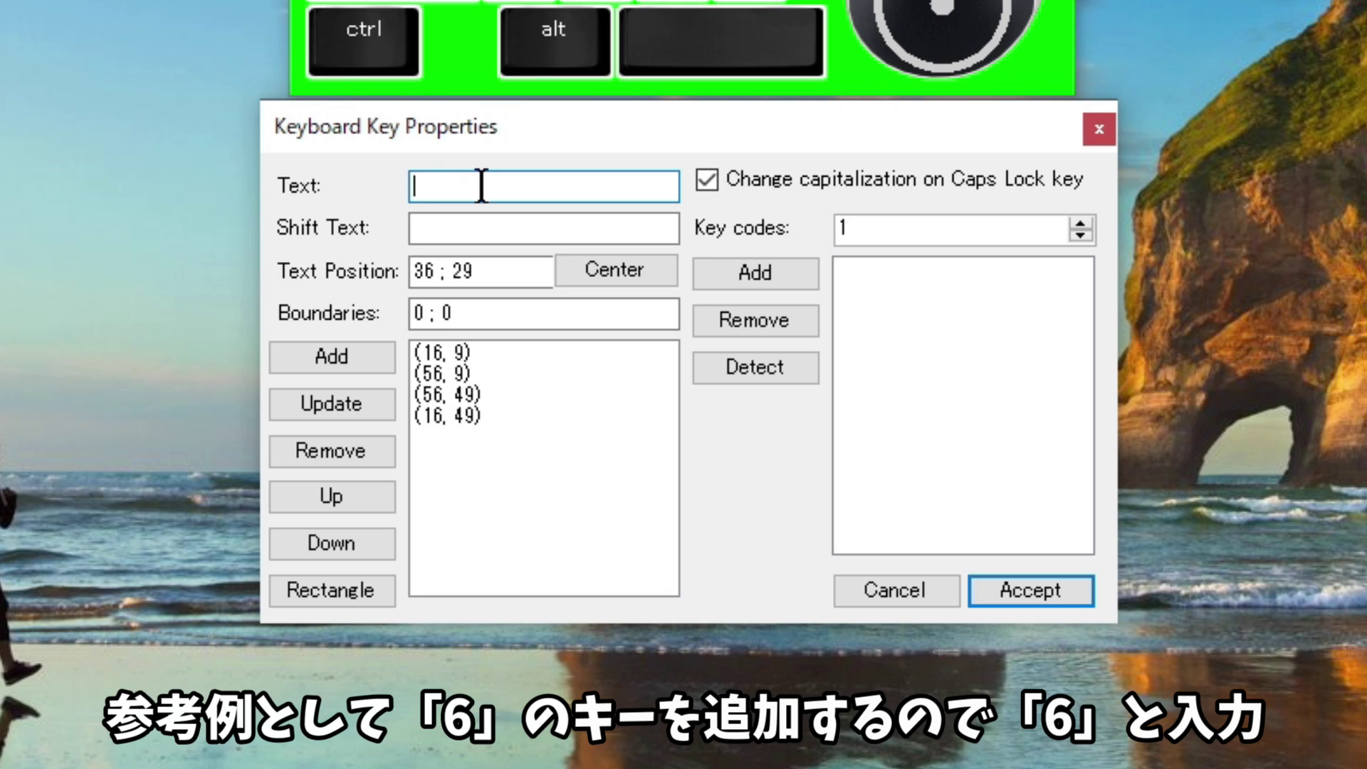
type("6")
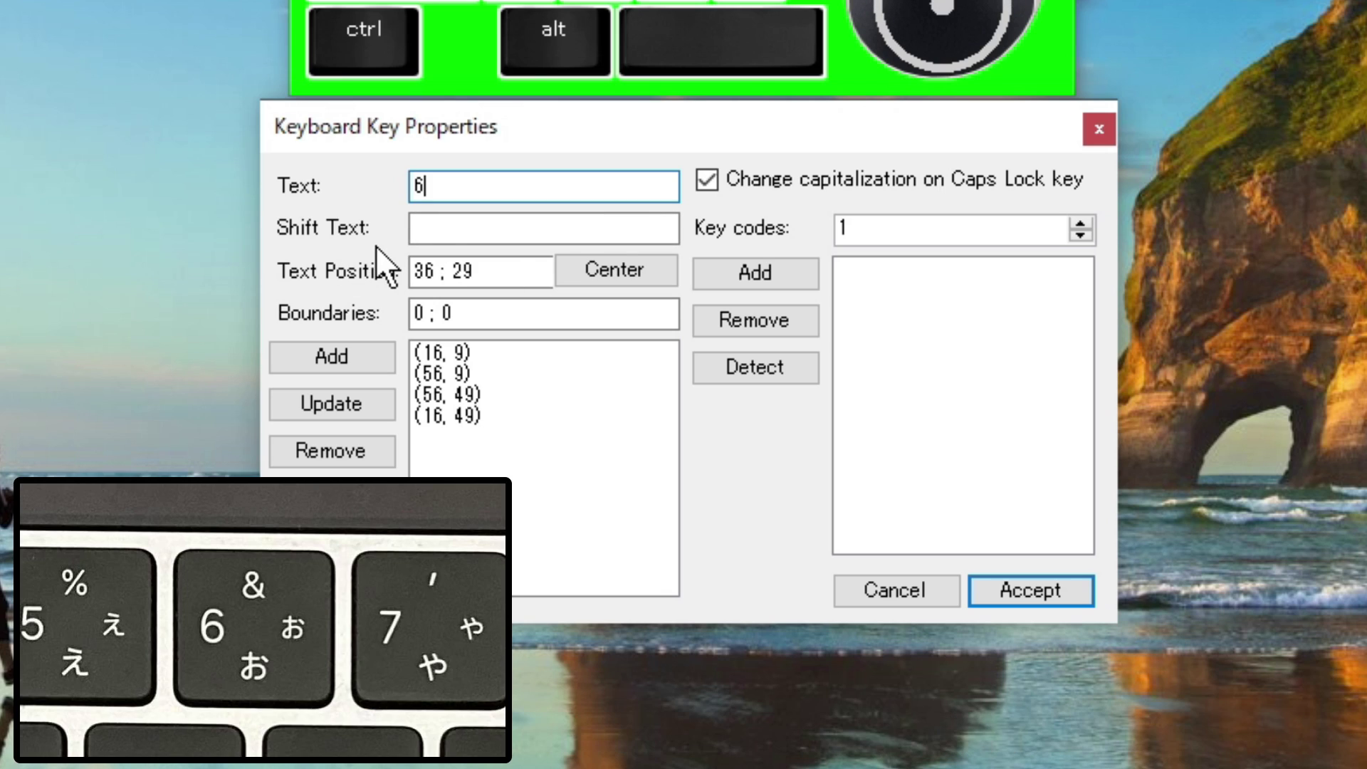
left_click(555, 234)
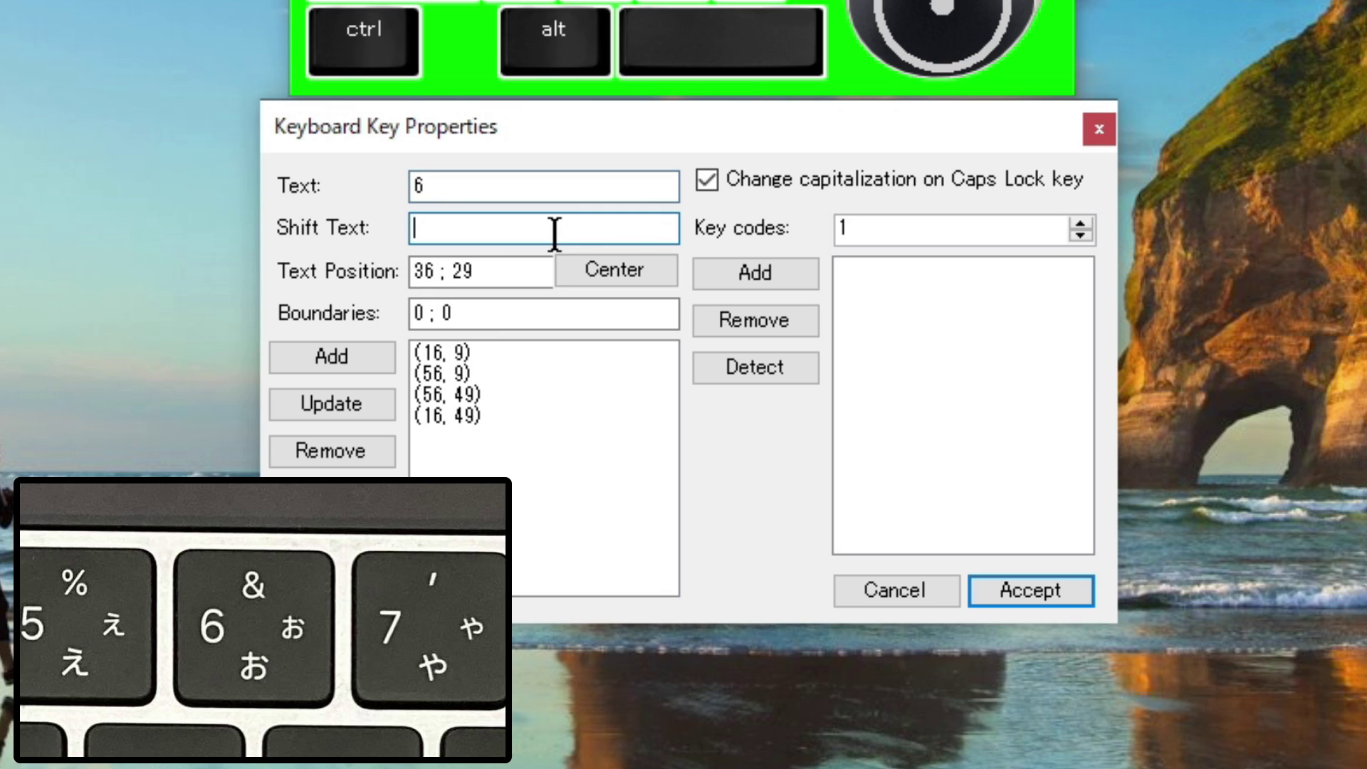
type("&")
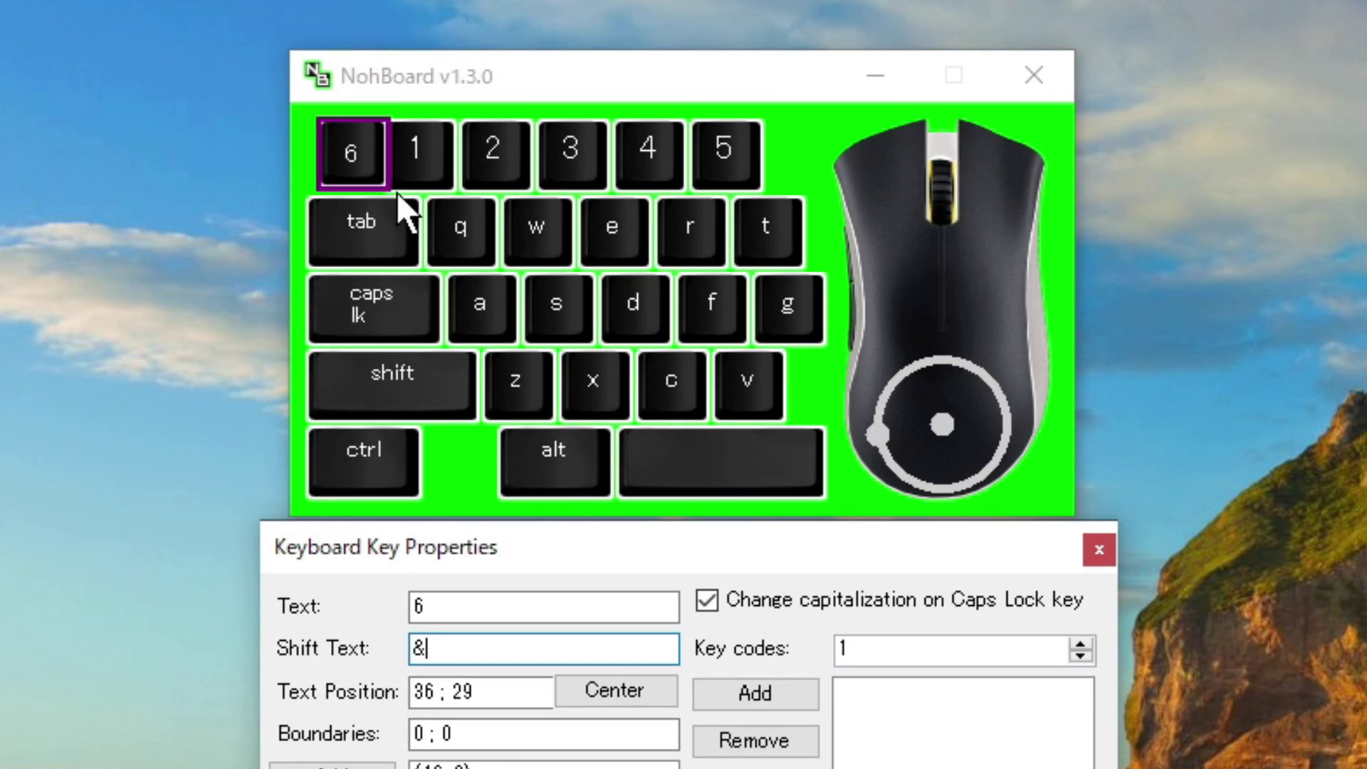
key("shift")
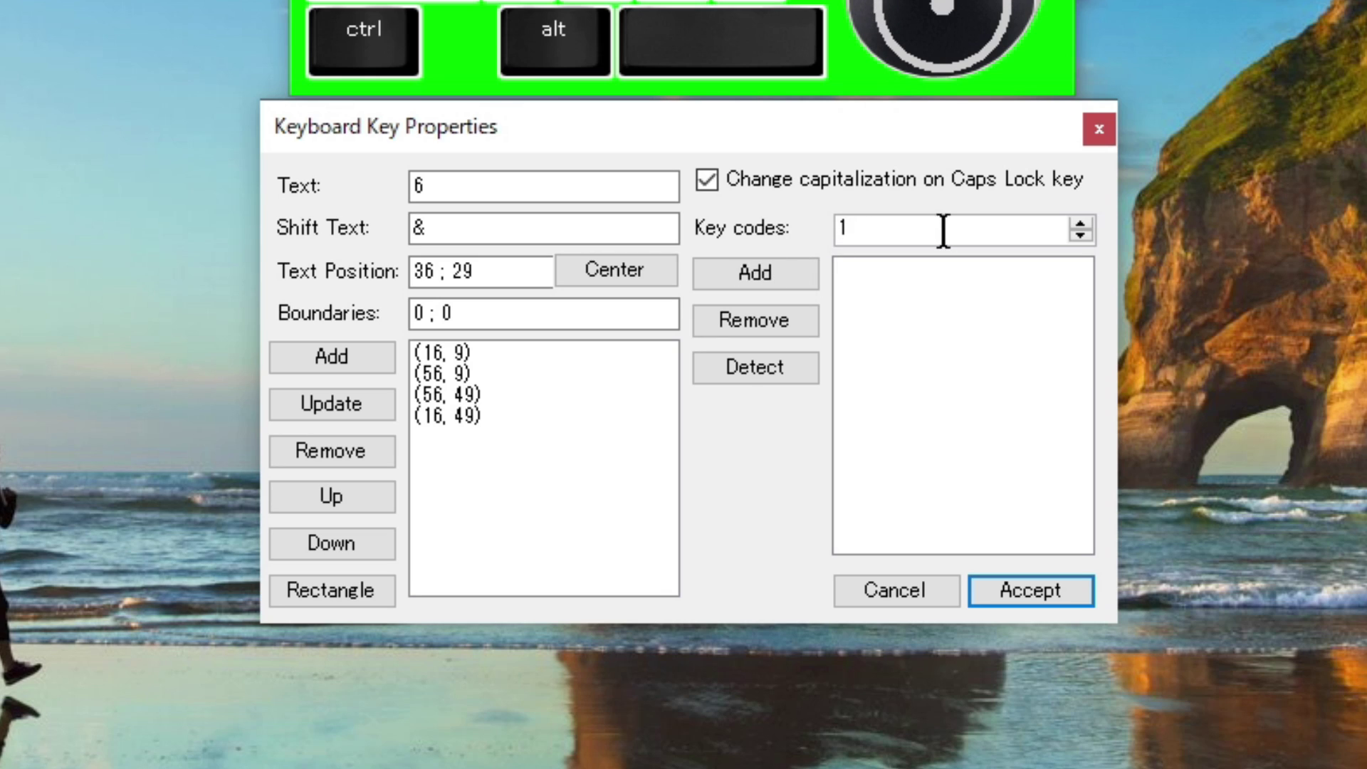
Add key code 54 to the new key, test its response to the 6 key, and accept the properties
double_click(940, 226)
type("54")
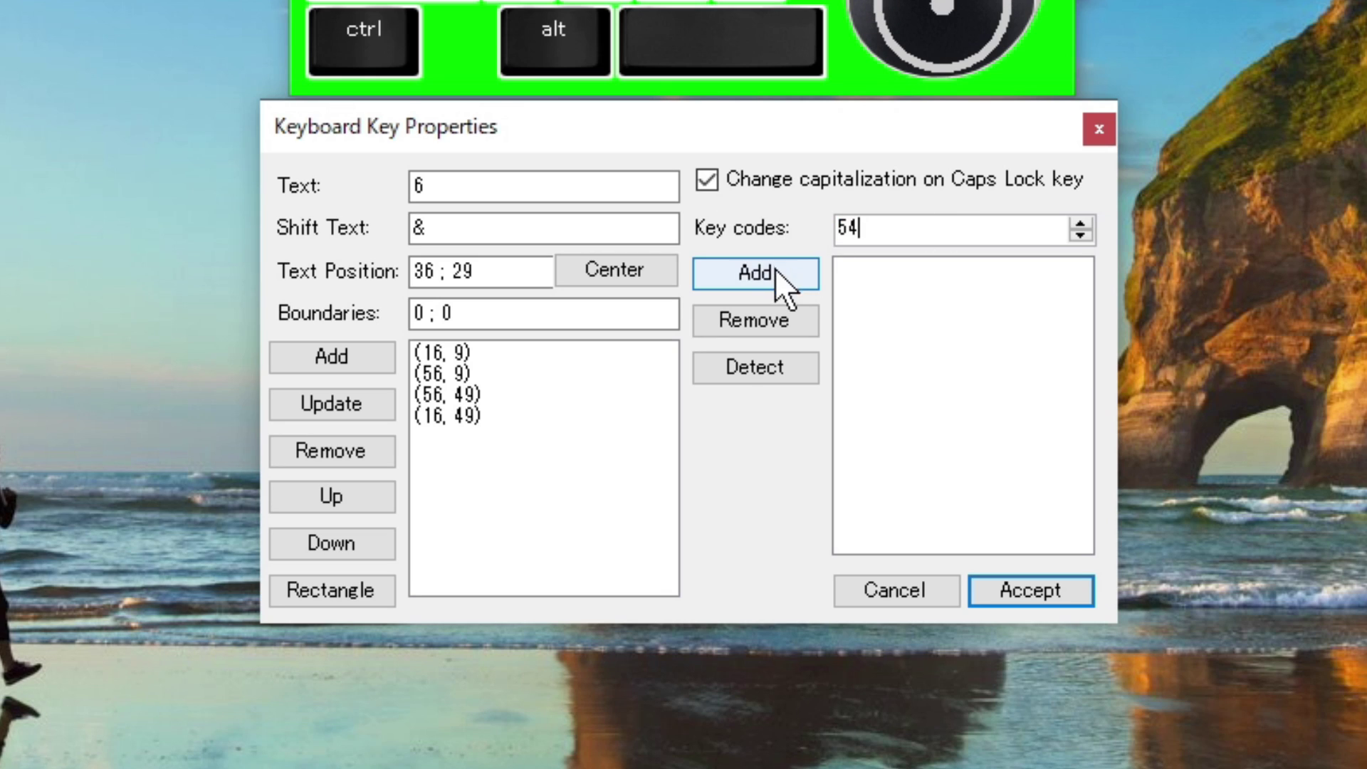
left_click(779, 281)
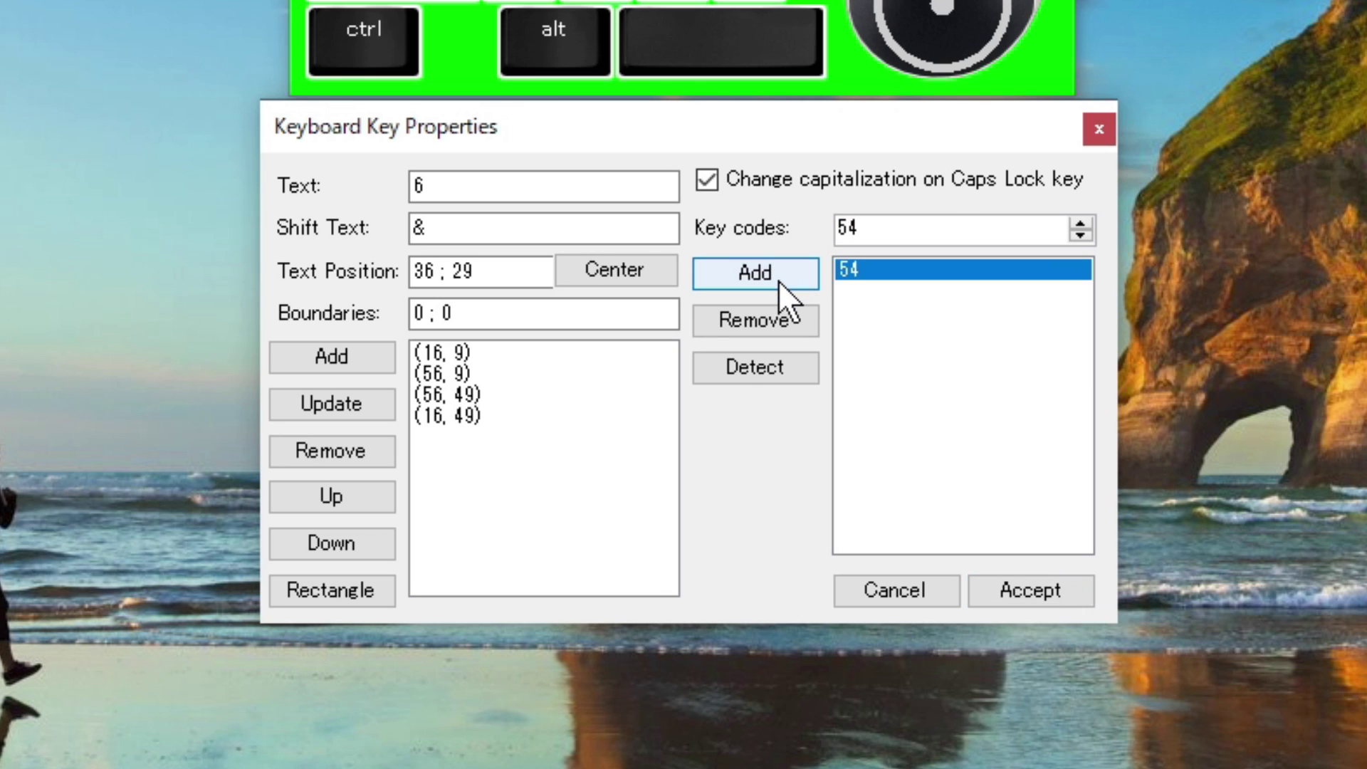
key("6")
key("6")
key("6")
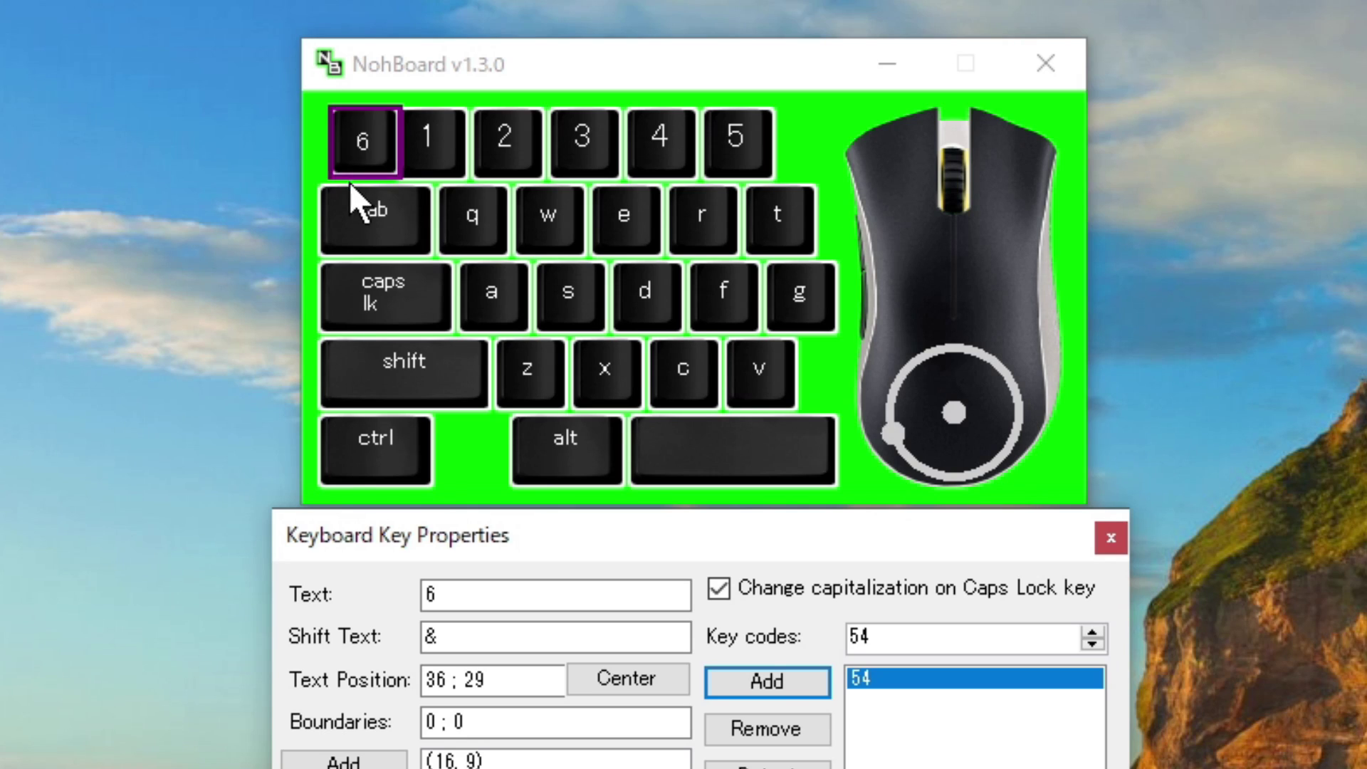
key("6")
key("6")
key("6")
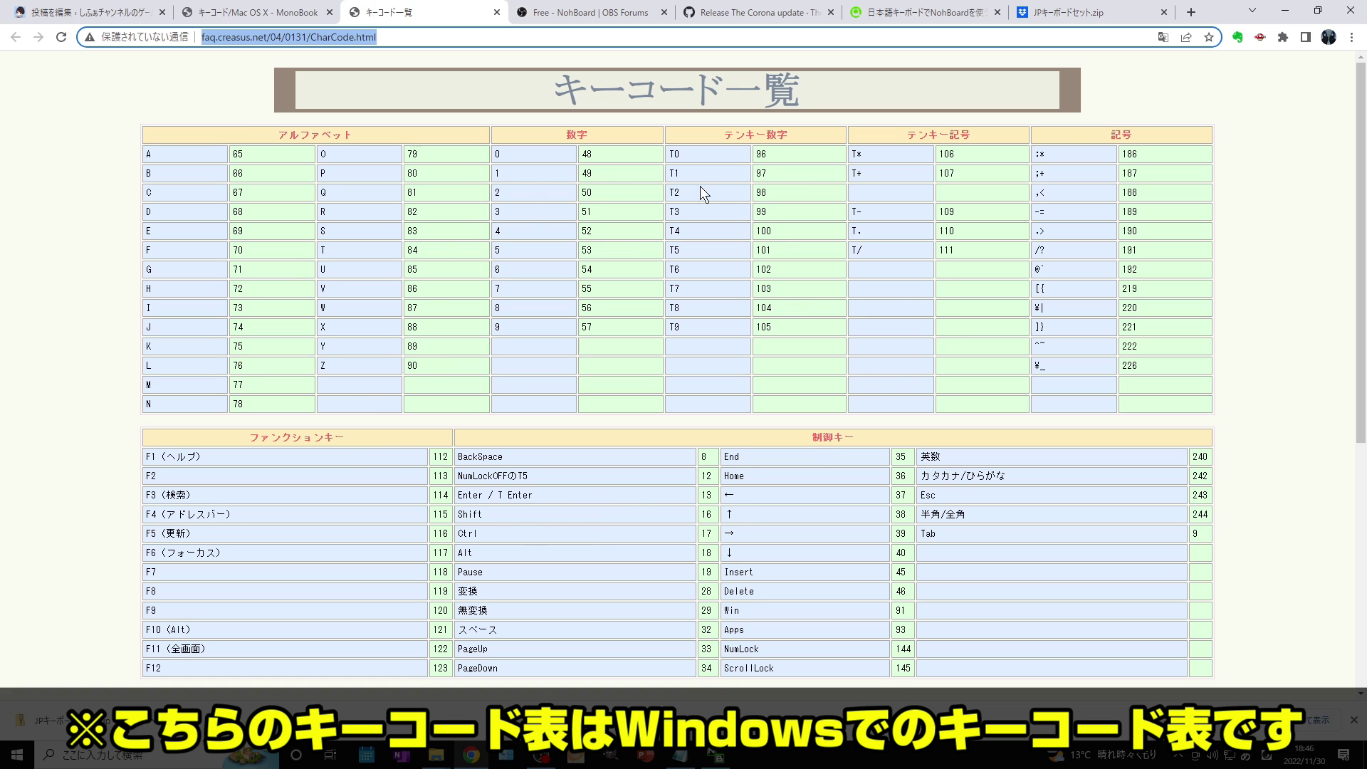
key("ctrl+shift+Tab")
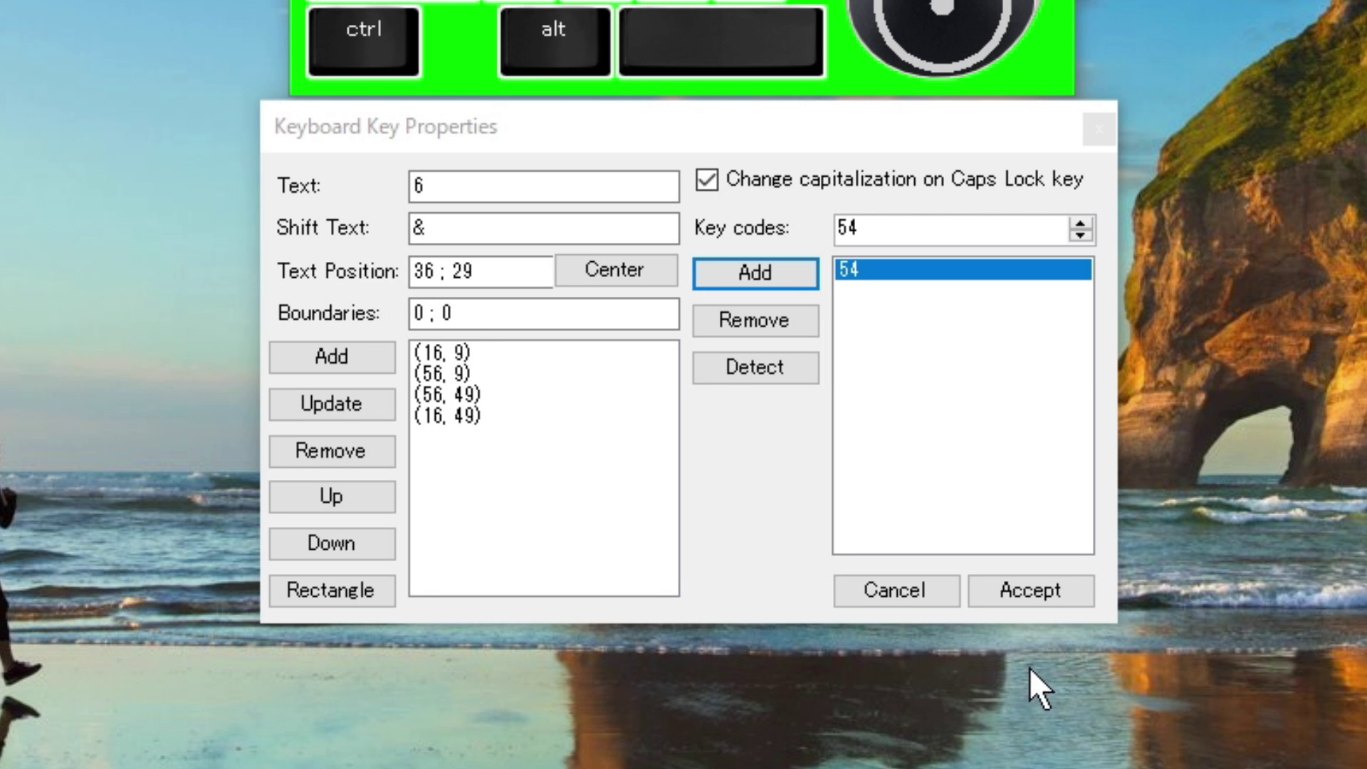
left_click(1063, 594)
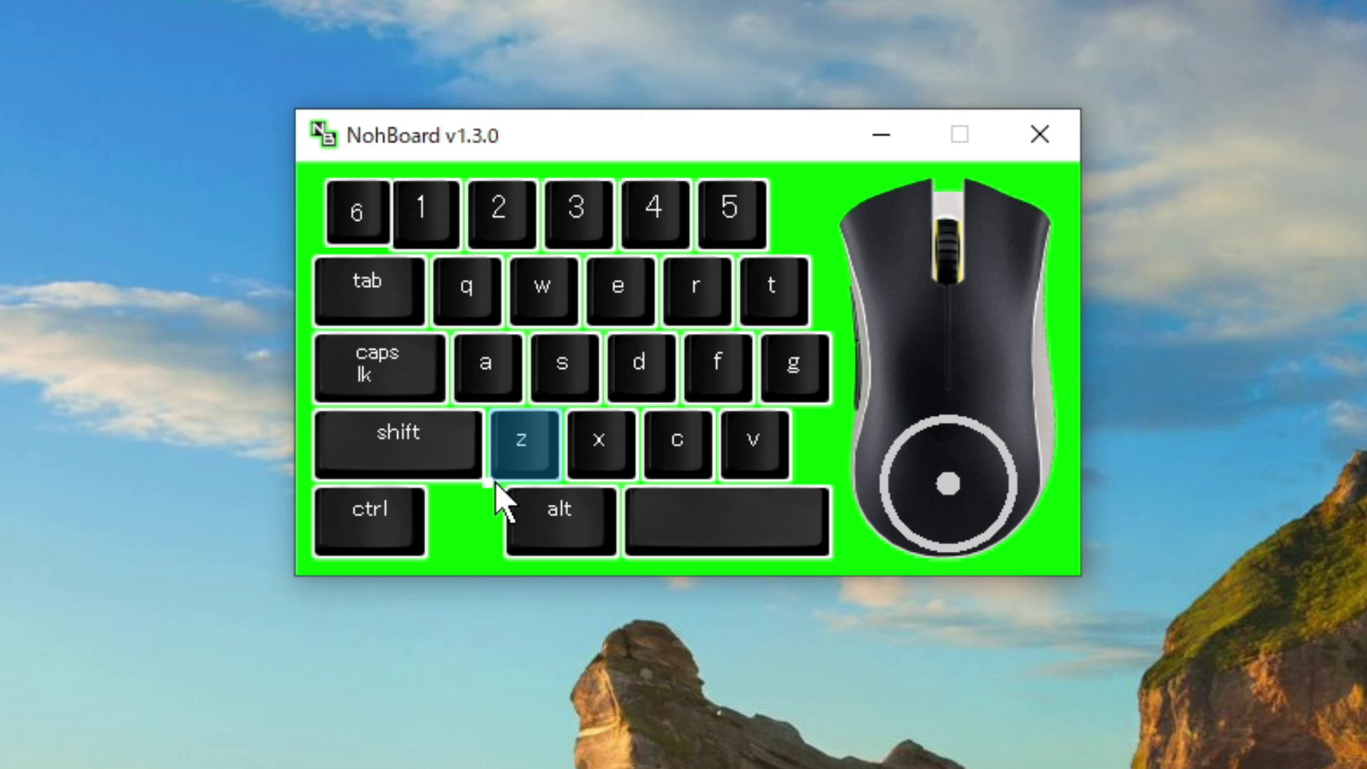
Try stretching the 6 key's right edge across to the 2 key, and undo the resize
left_click(379, 225)
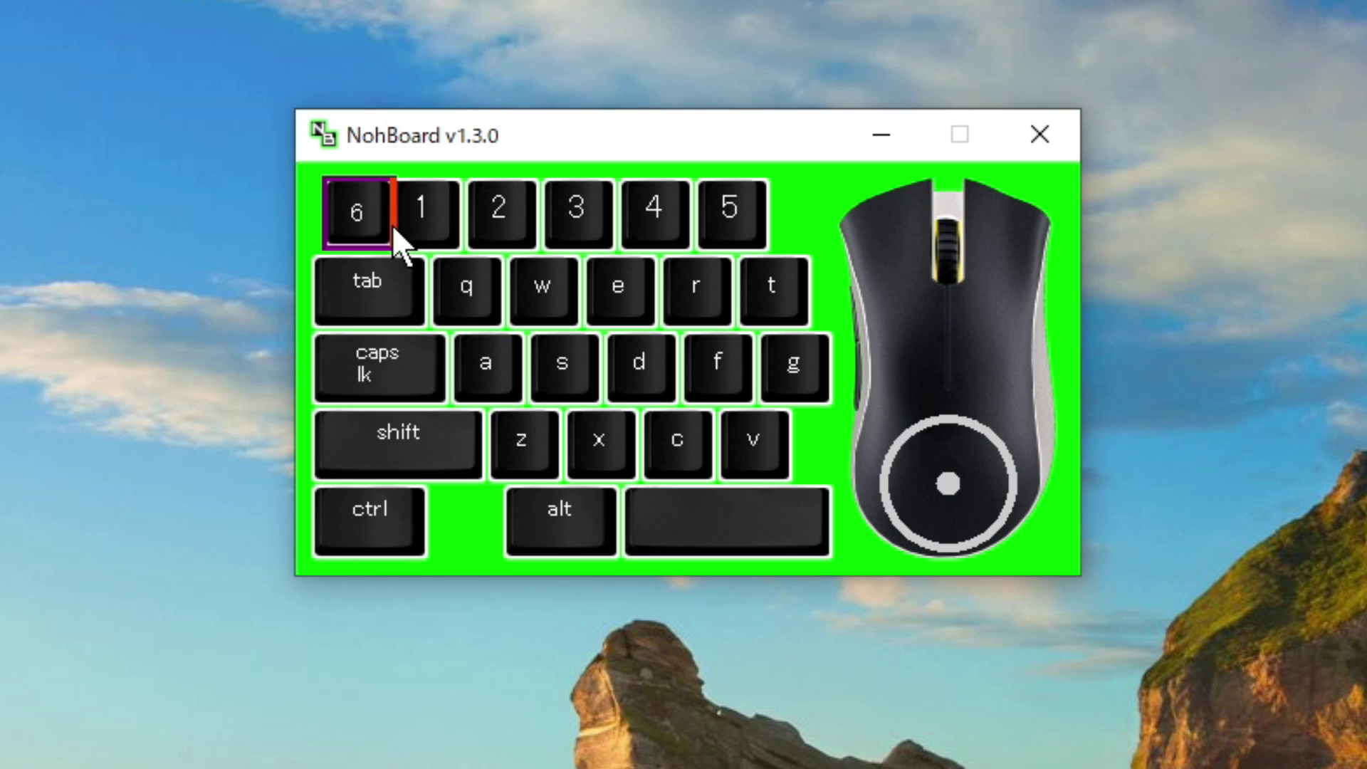
left_click(393, 227)
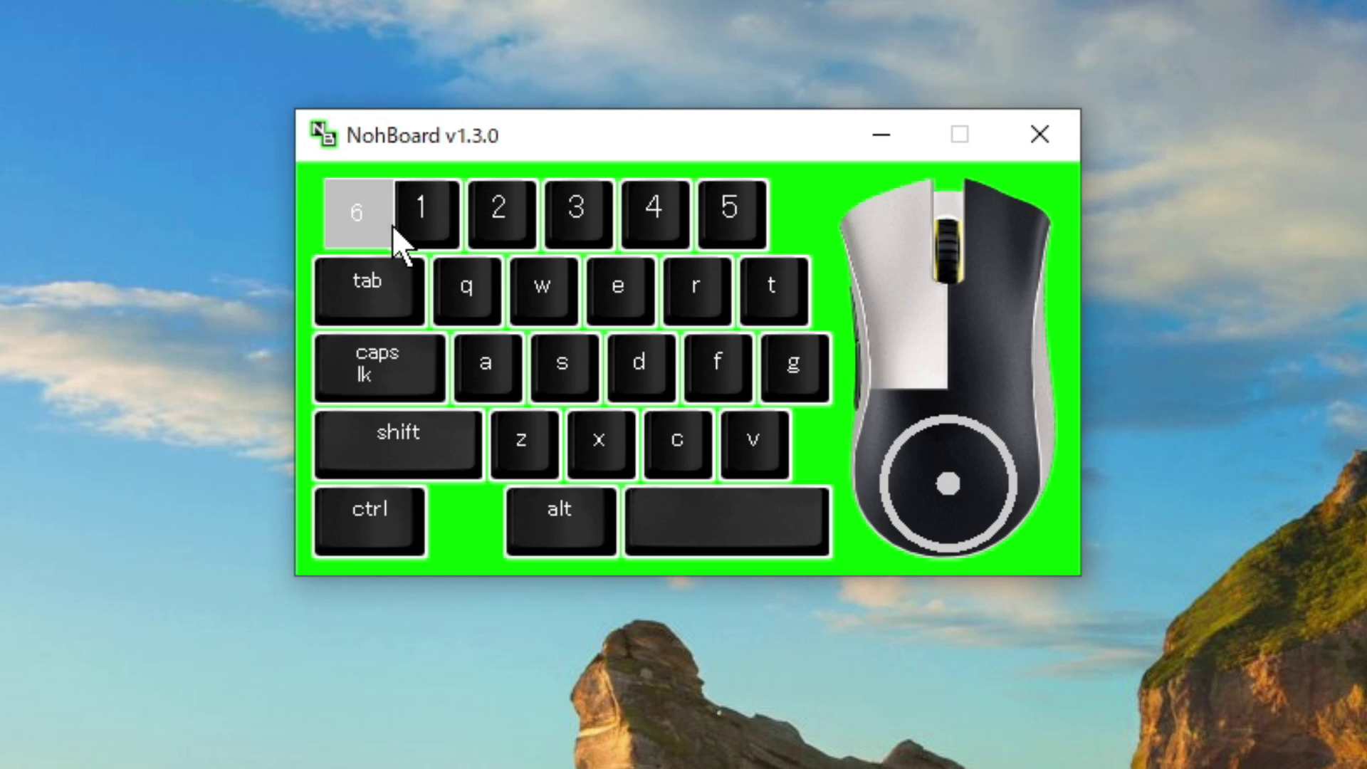
left_click_drag(393, 226, 514, 208)
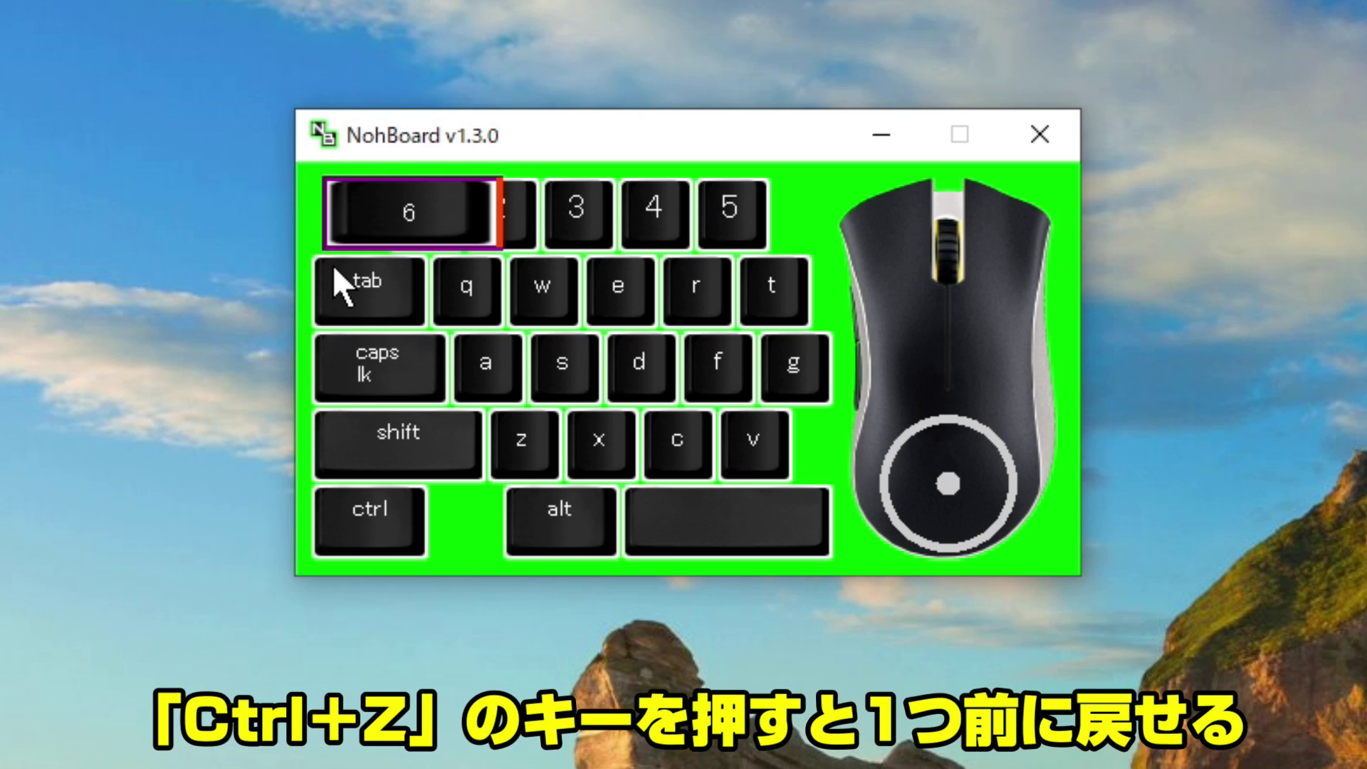
key("ctrl+z")
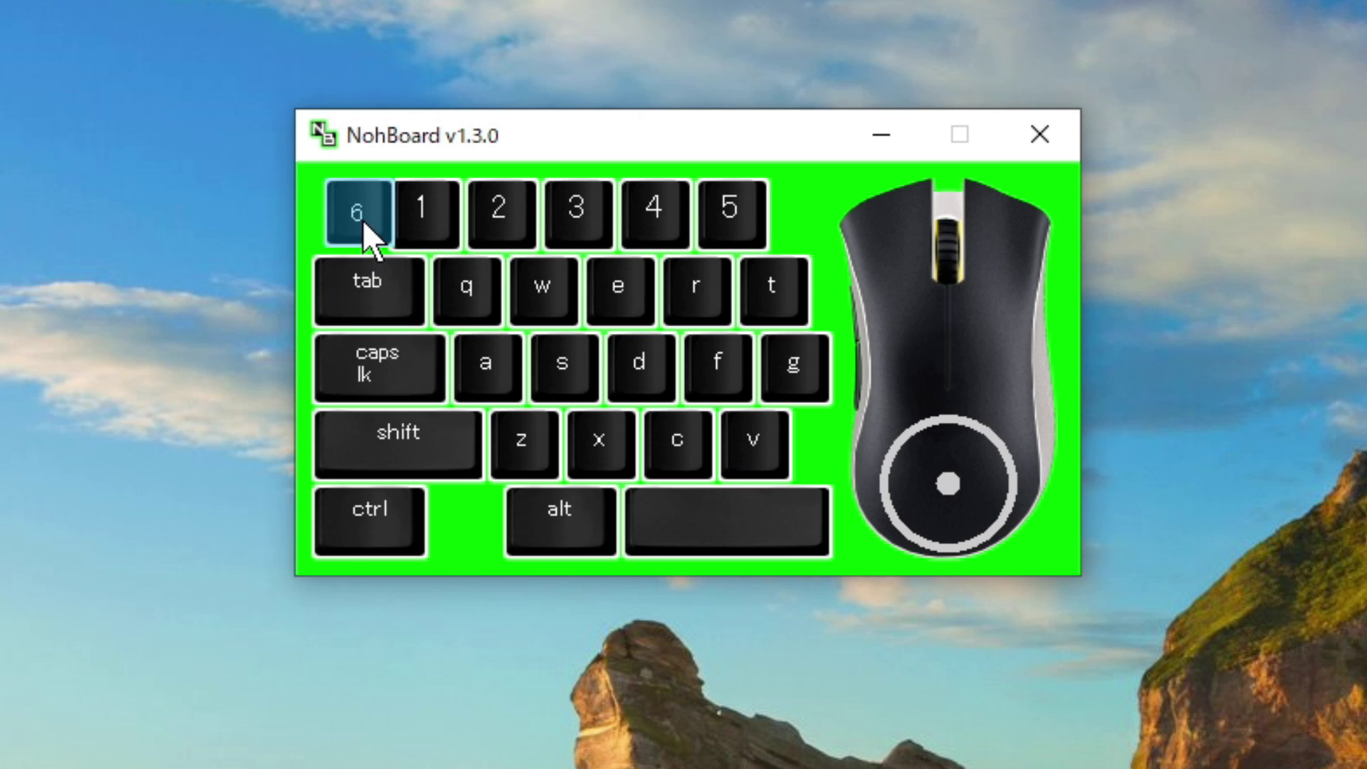
Move the 6 key so it lines up with the number row and the left edge of the tab key
mouse_move(362, 208)
left_mouse_down()
mouse_move(357, 227)
mouse_move(434, 248)
mouse_move(361, 227)
left_mouse_up()
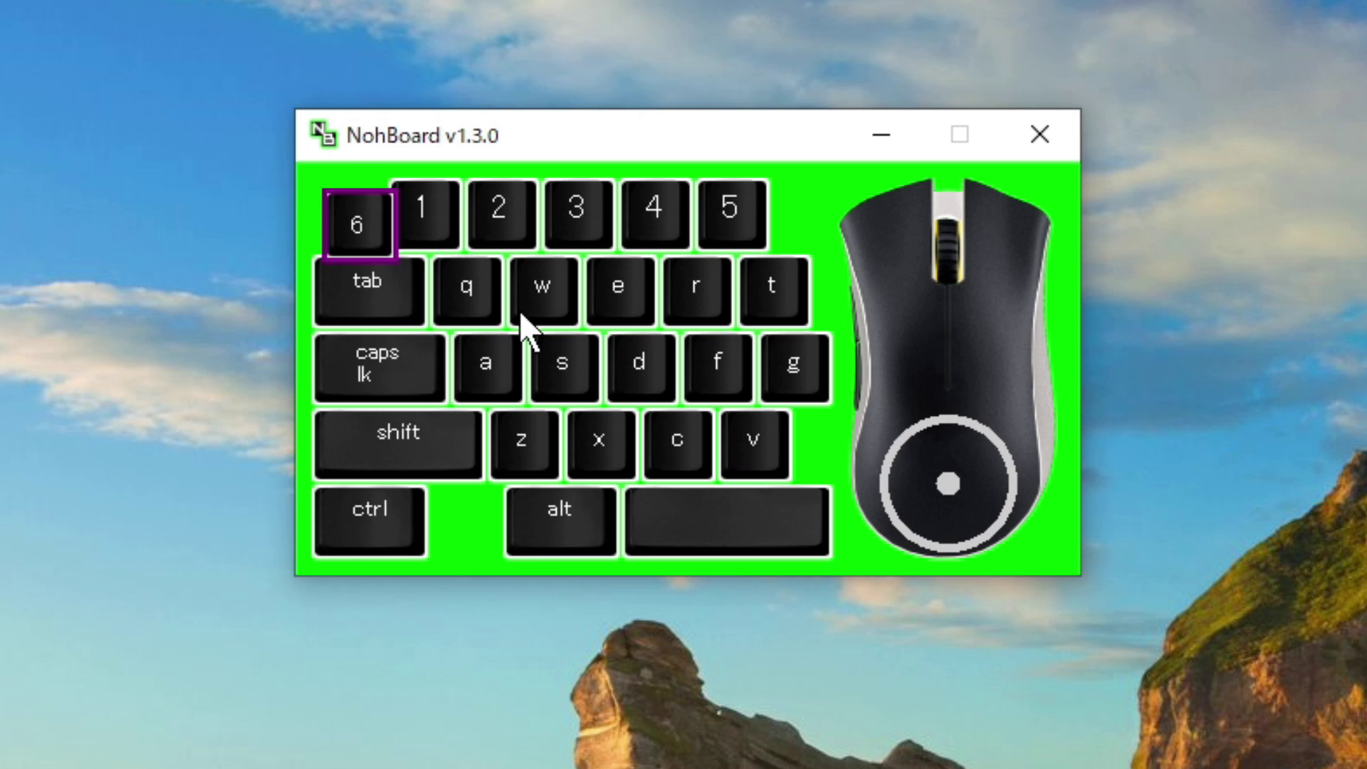
key("Left")
key("Left")
key("Left")
key("Left")
key("Left")
key("Left")
key("Left")
key("Left")
key("Left")
key("Left")
key("Left")
key("Left")
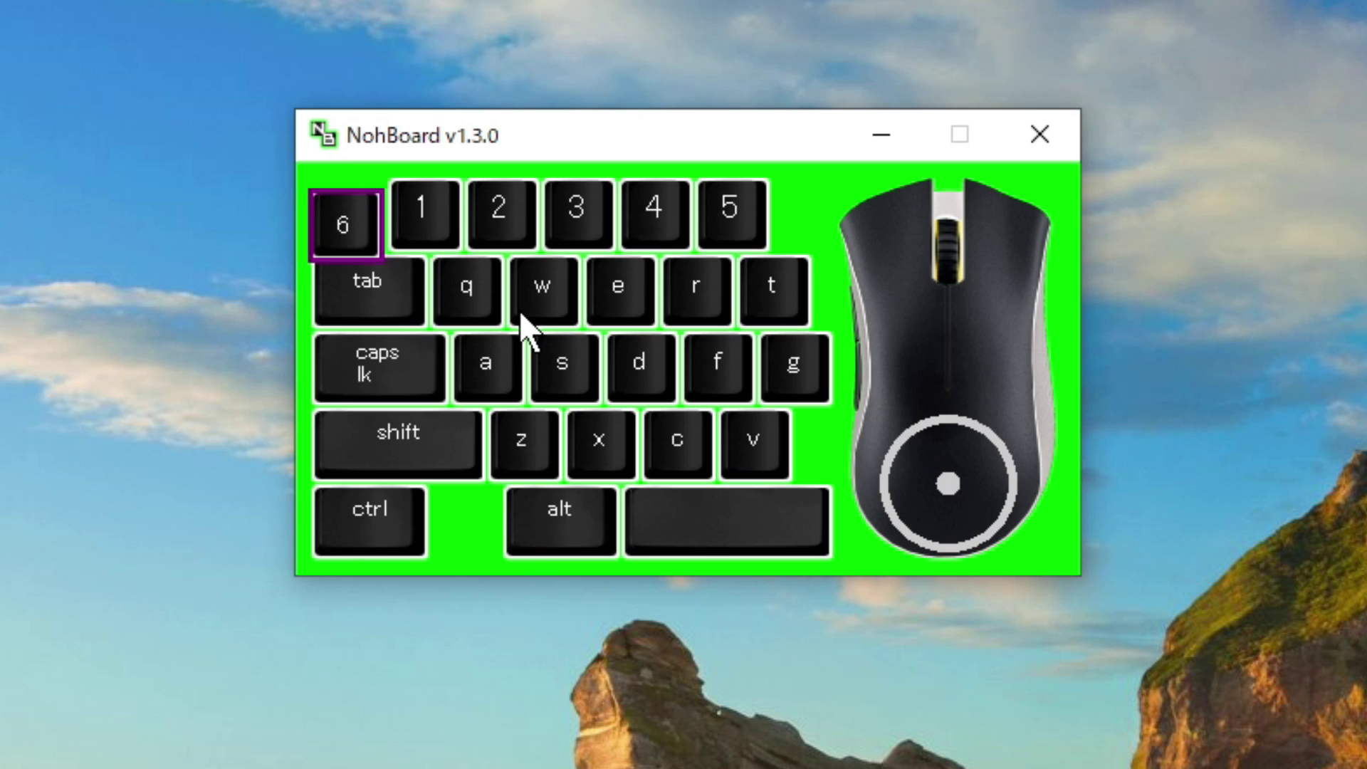
key("Up")
key("Up")
key("Up")
key("Up")
key("Up")
key("Up")
key("Up")
key("Up")
key("Up")
key("Up")
key("Up")
key("Up")
key("Up")
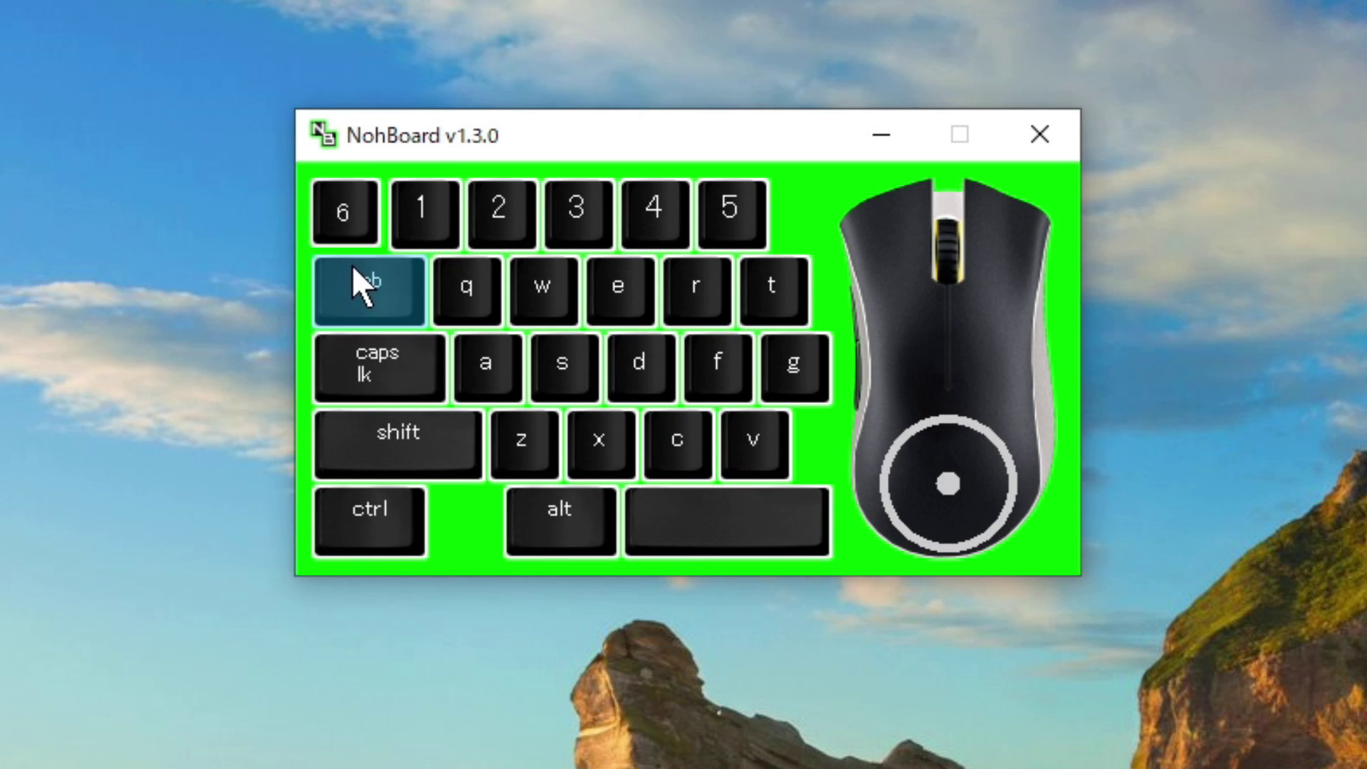
Remove the 6 key from the layout
left_click(357, 228)
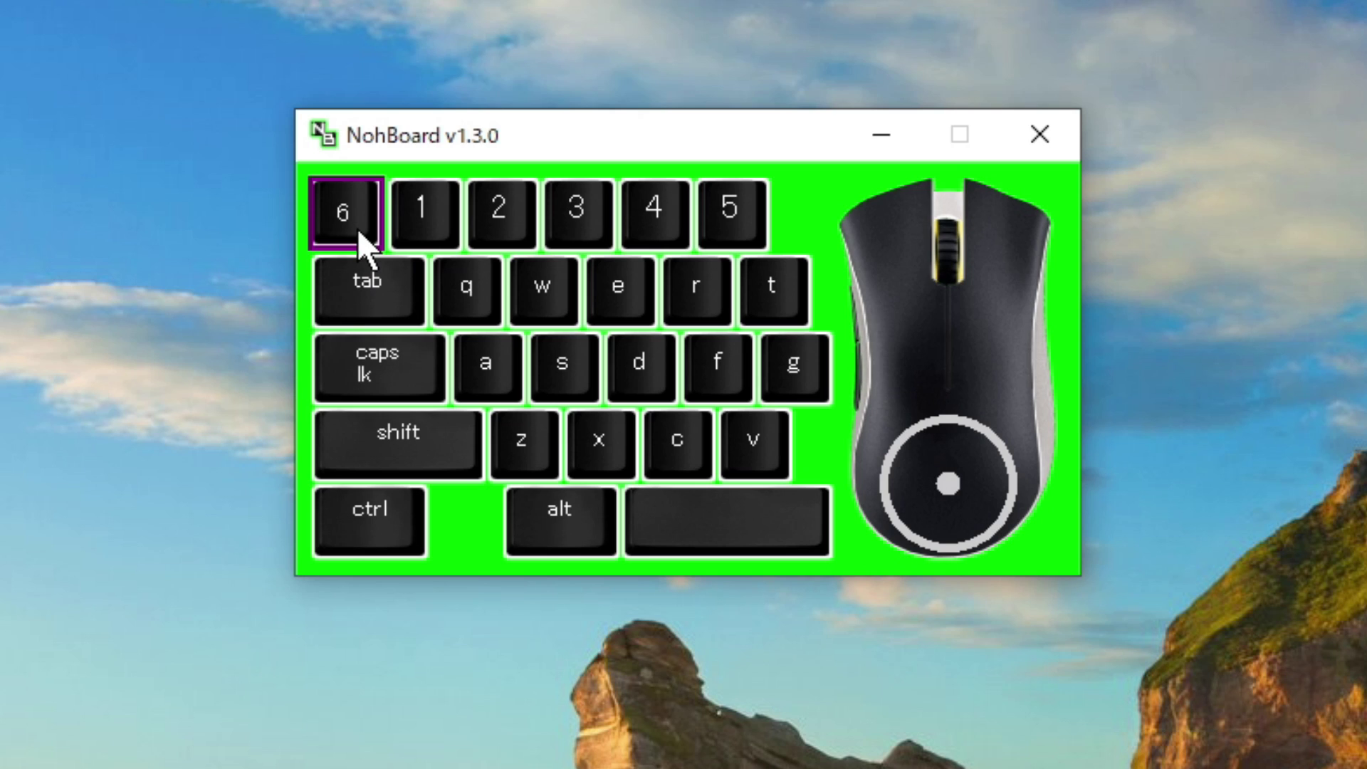
right_click(357, 228)
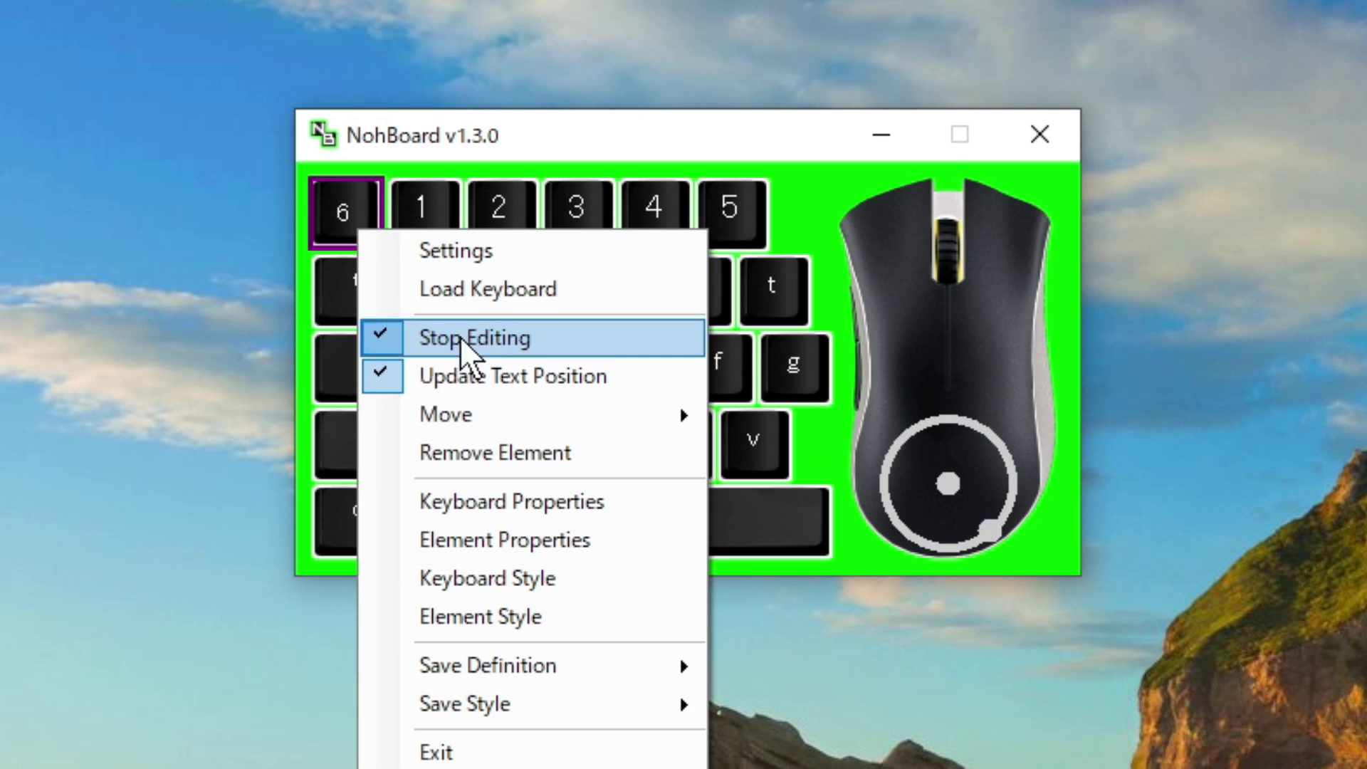
left_click(606, 460)
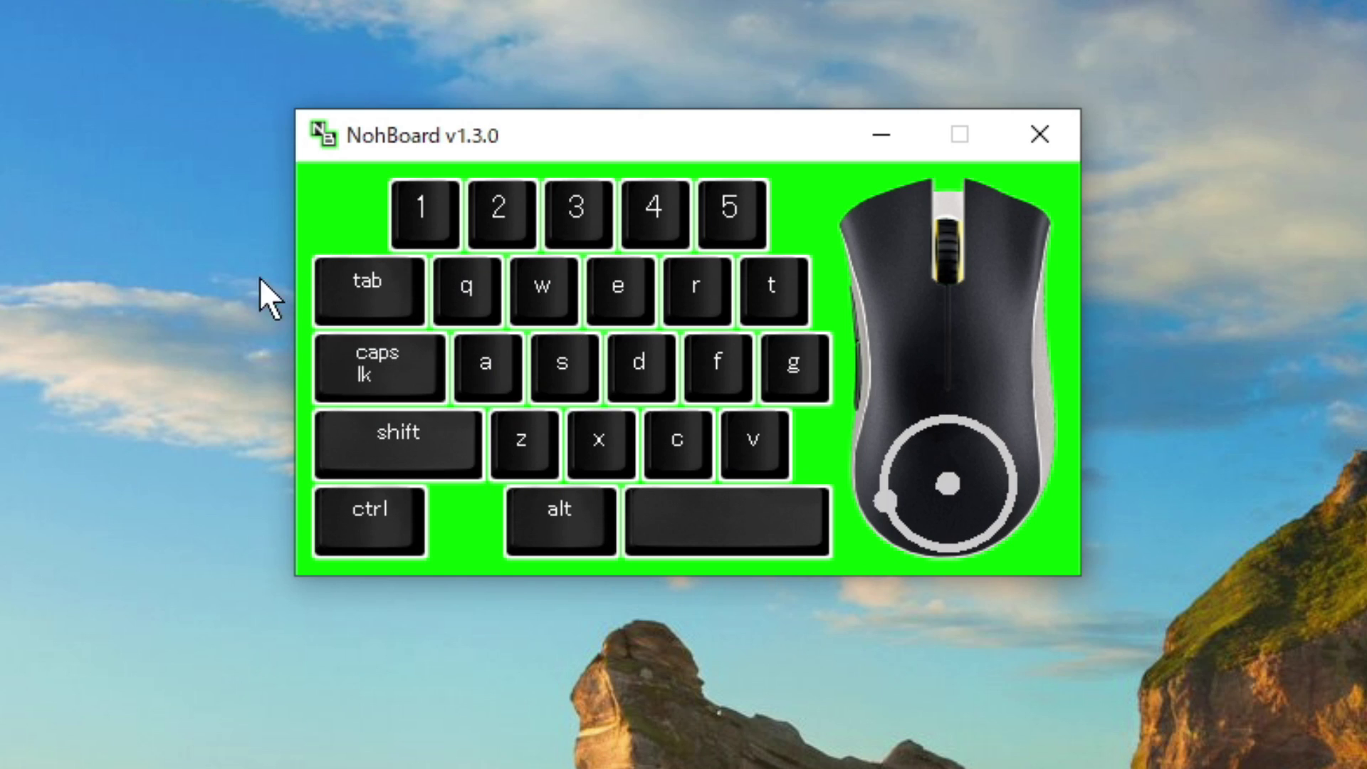
key("Caps_Lock")
key("w")
key("shift")
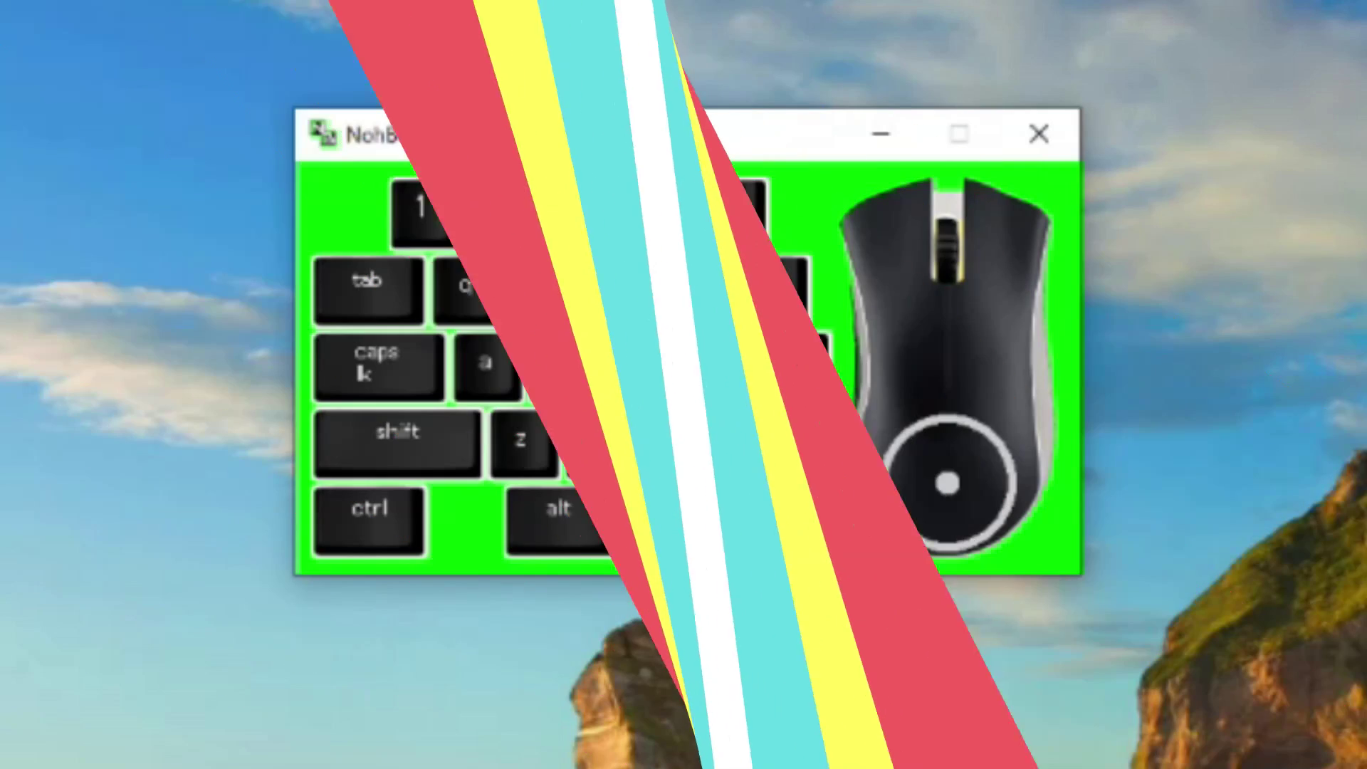
key("e")
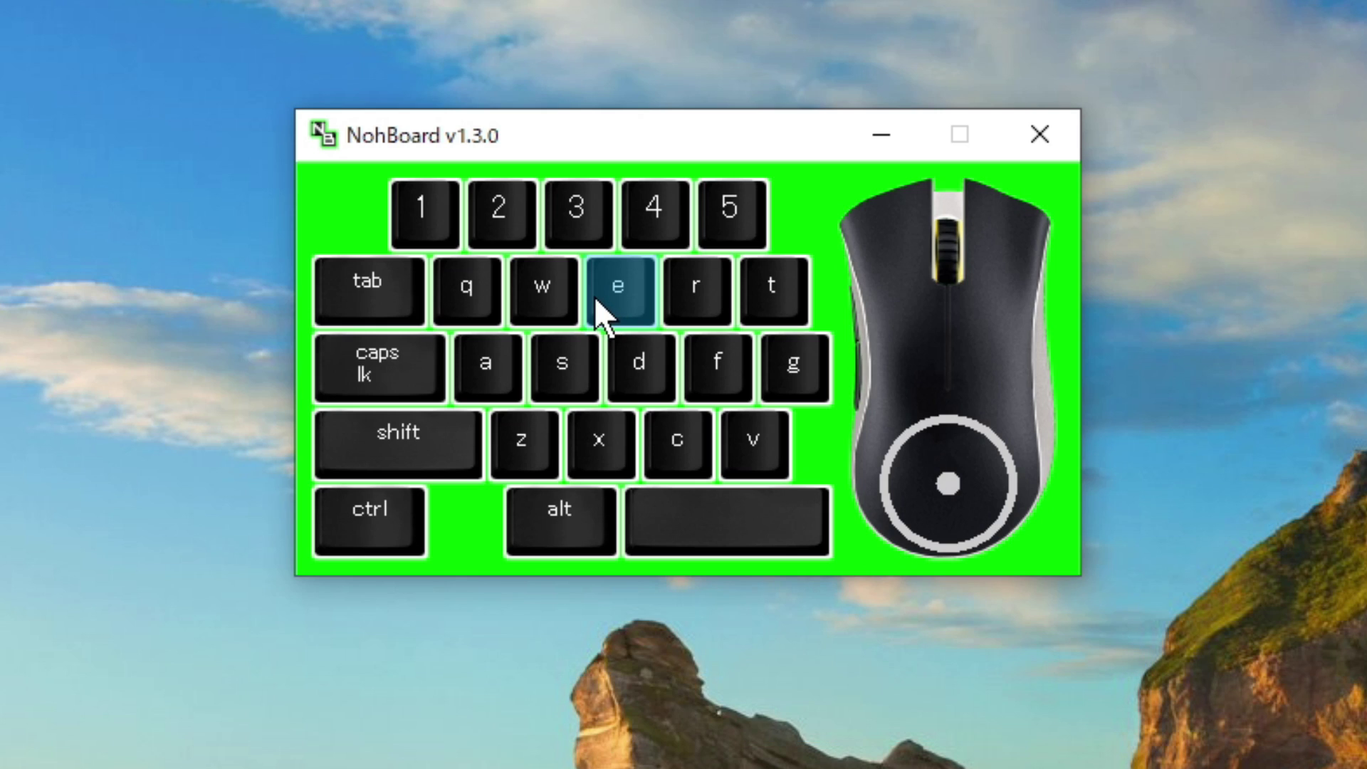
Leave the keyboard editing mode so the layout is locked again
key("w")
key("e")
right_click(589, 290)
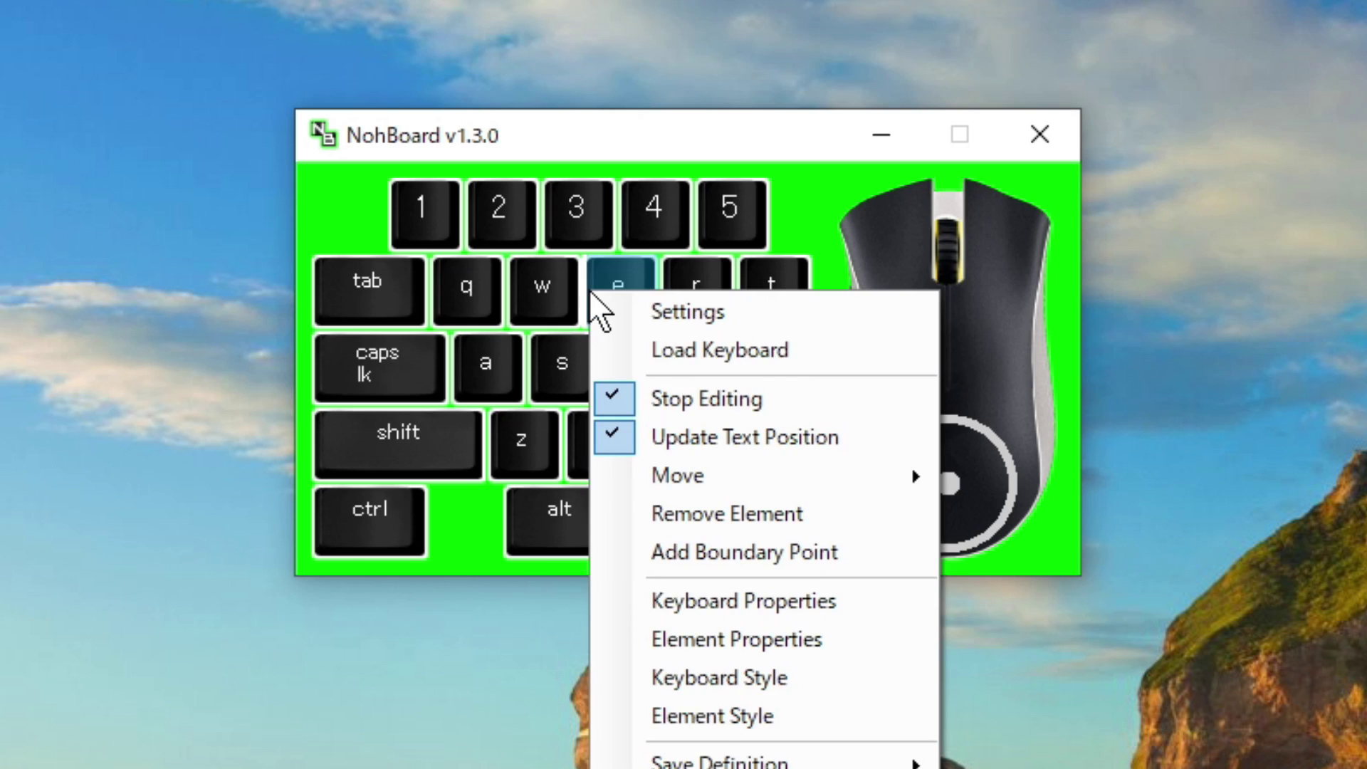
left_click(789, 400)
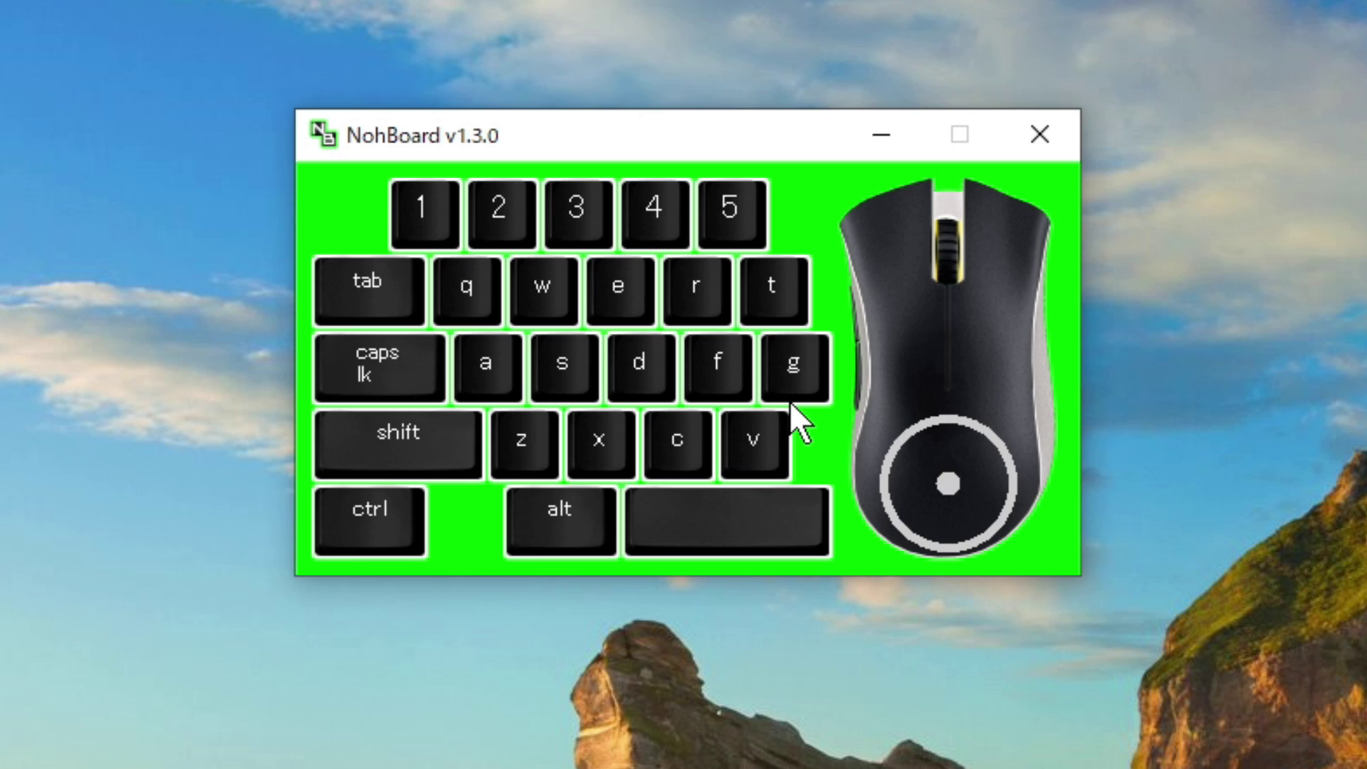
Save the edited keyboard definition to the currently loaded fps keyboard
right_click(456, 257)
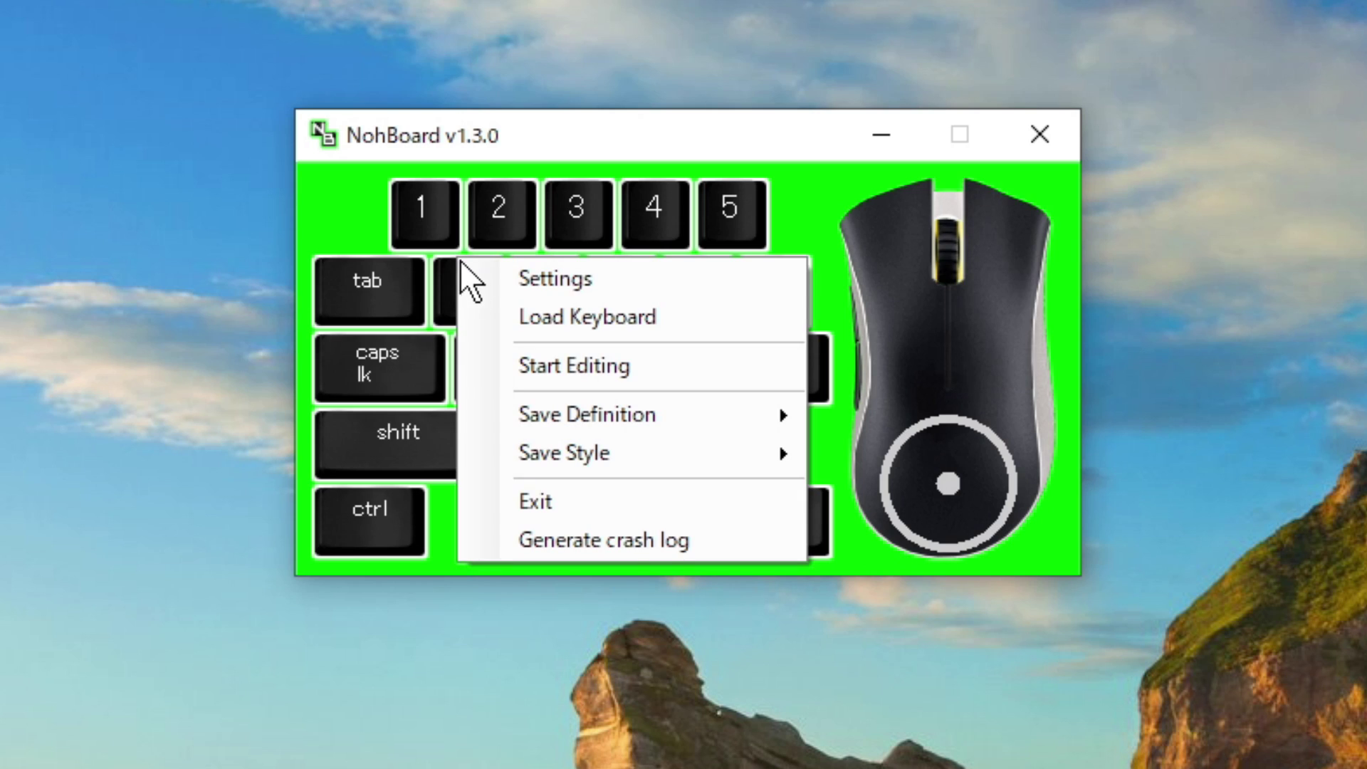
mouse_move(678, 422)
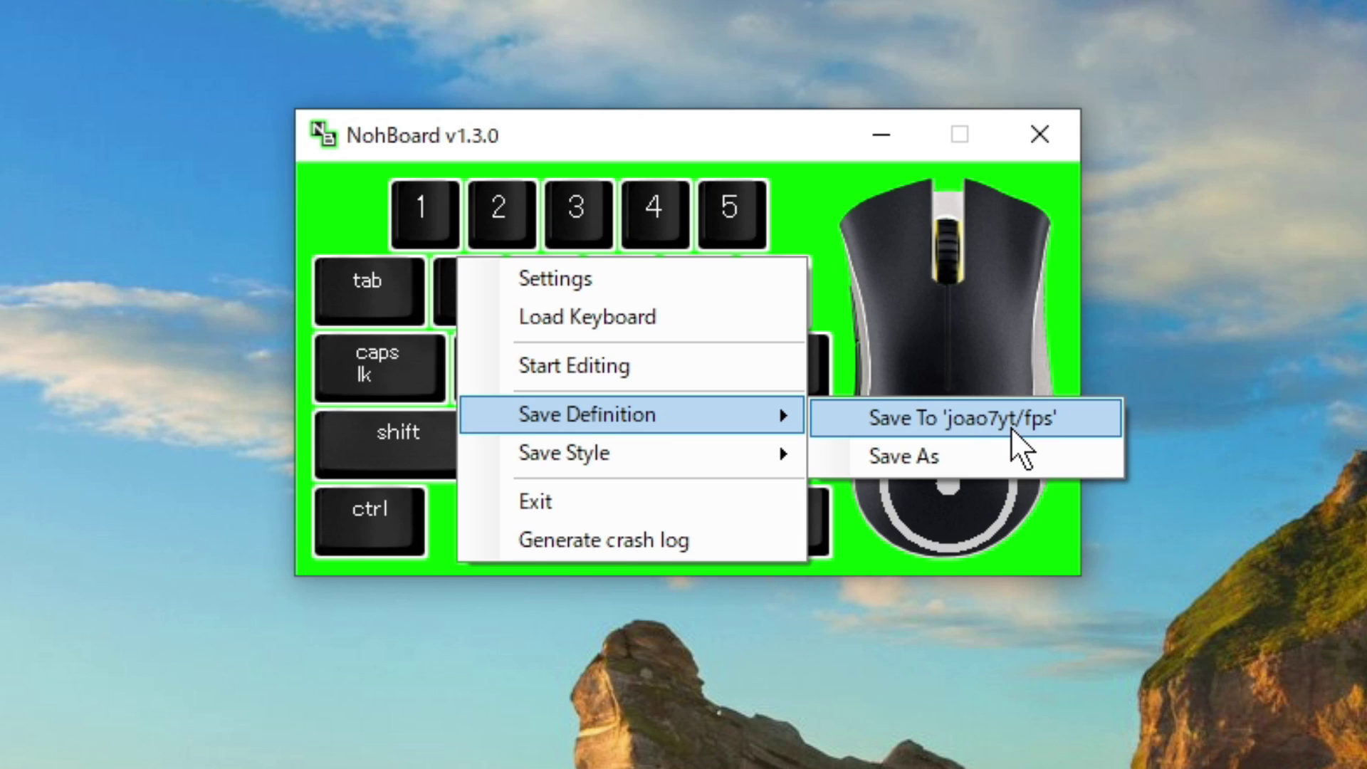
left_click(1030, 420)
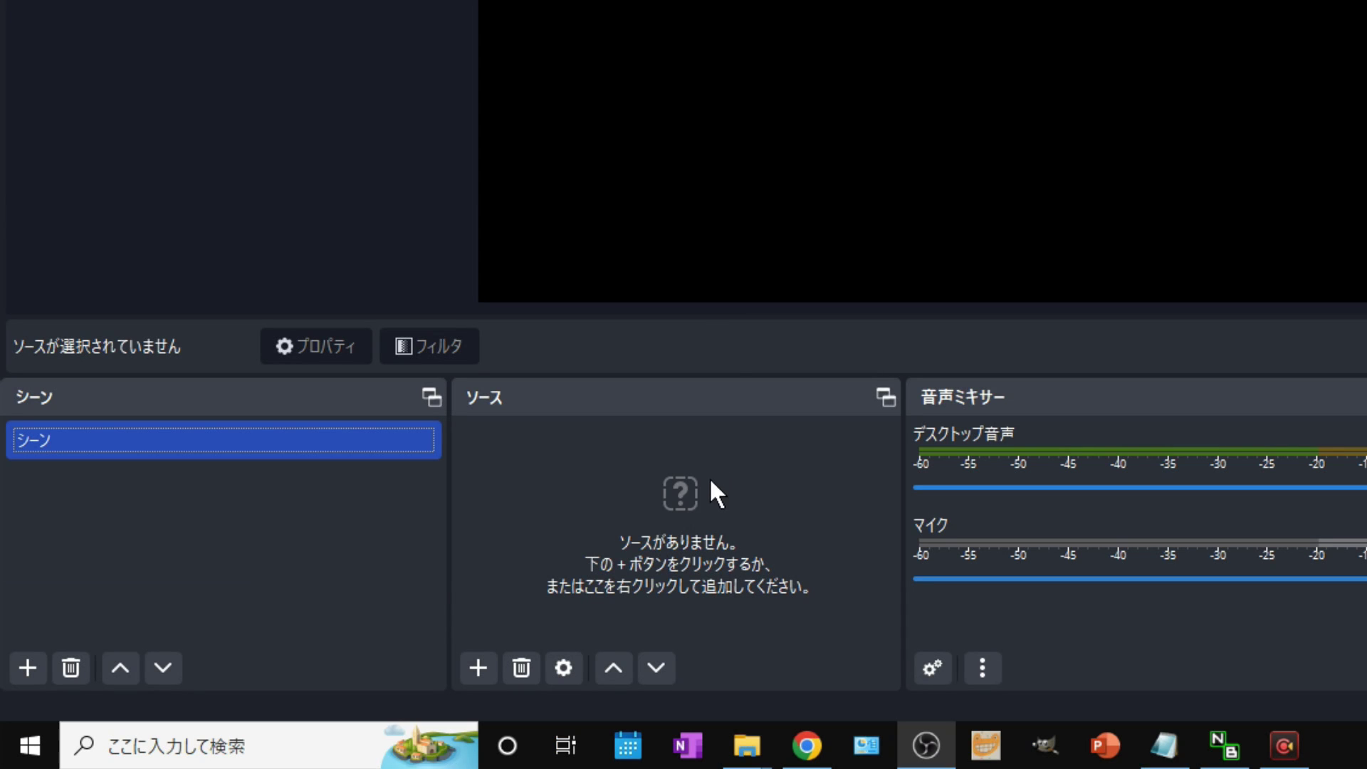
In OBS, add a new window capture source named ウィンドウキャプチャ that captures the window [NohBoard.exe]: NohBoard v1.3.0
left_click(478, 667)
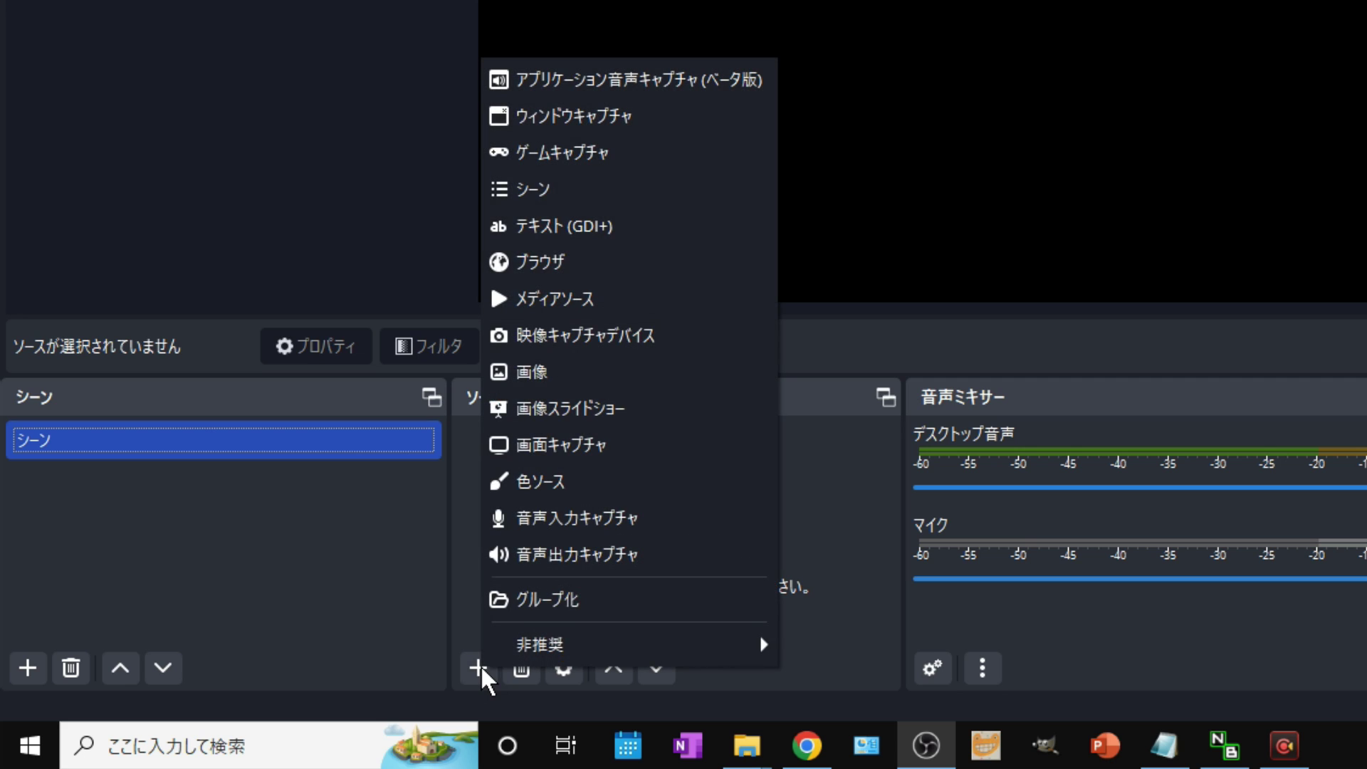
left_click(657, 136)
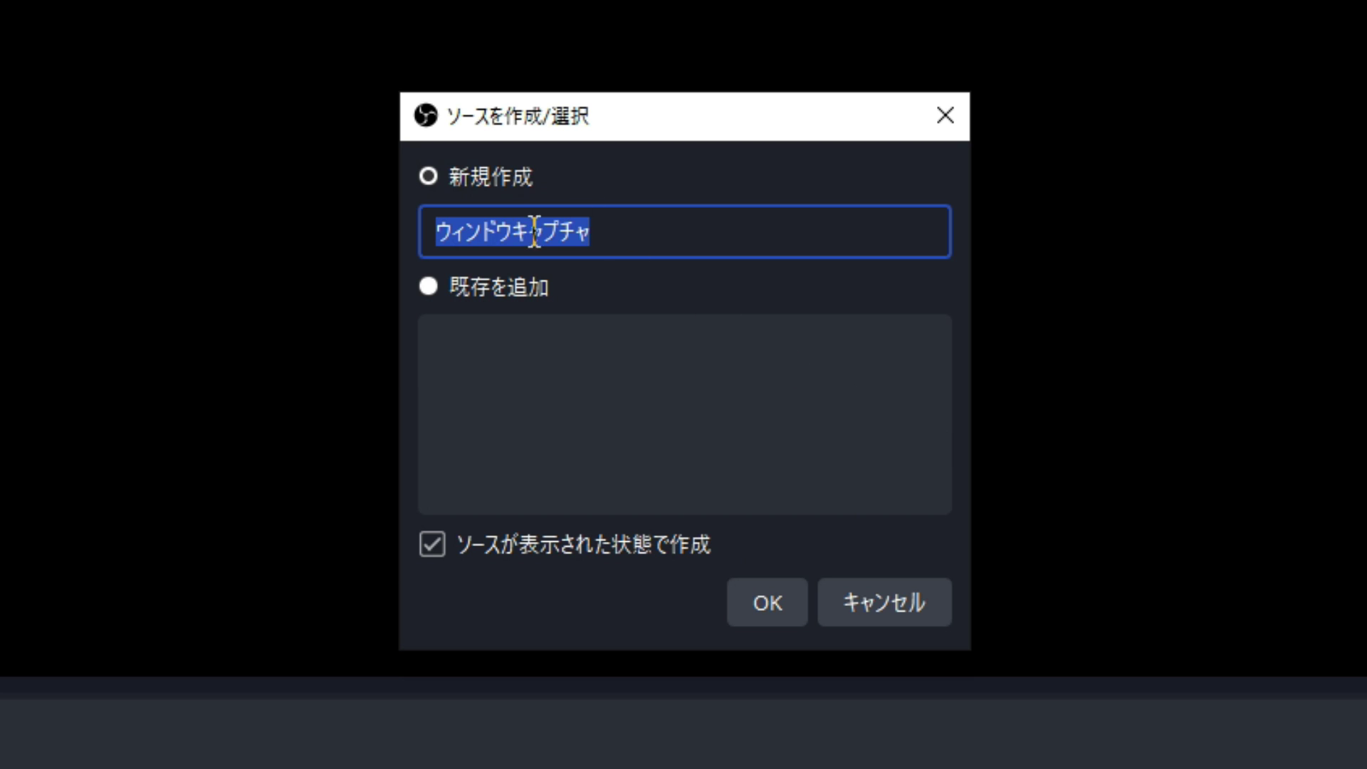
left_click(789, 601)
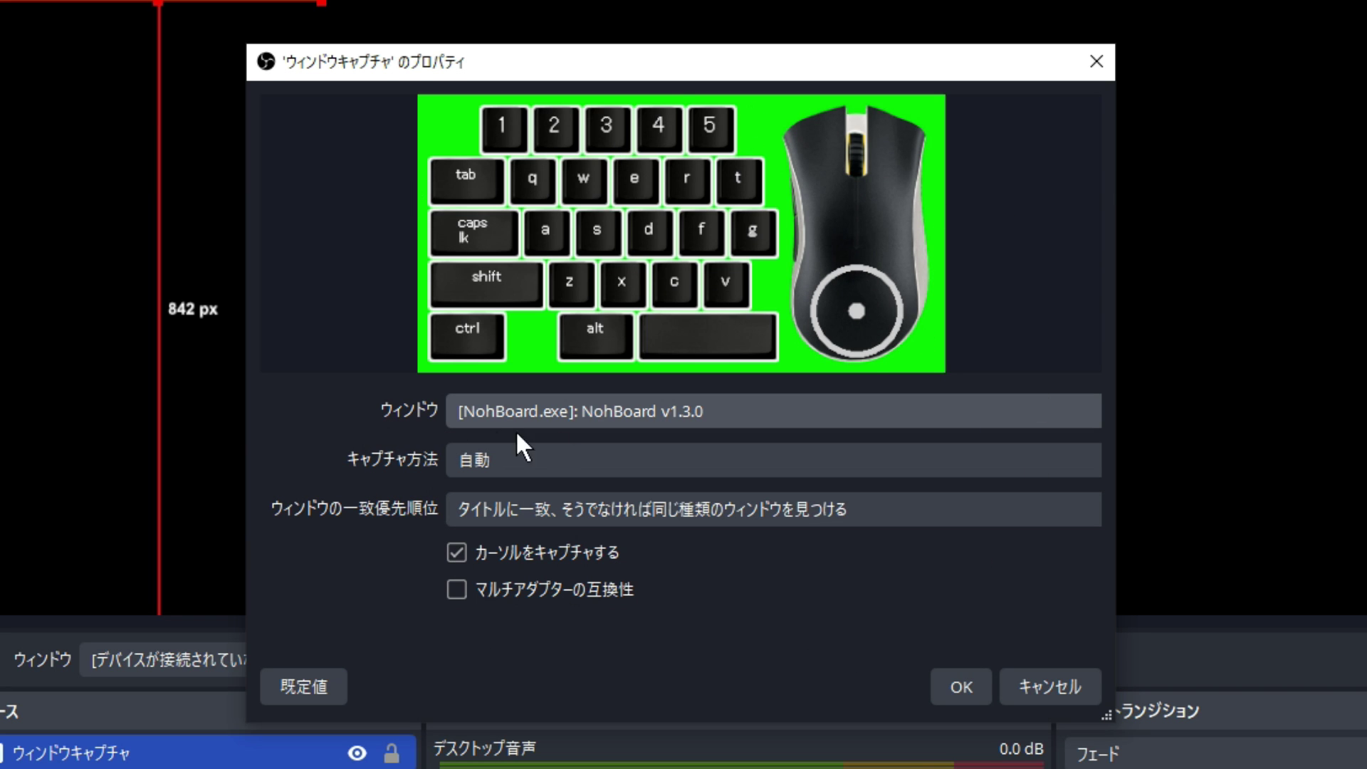
left_click(965, 694)
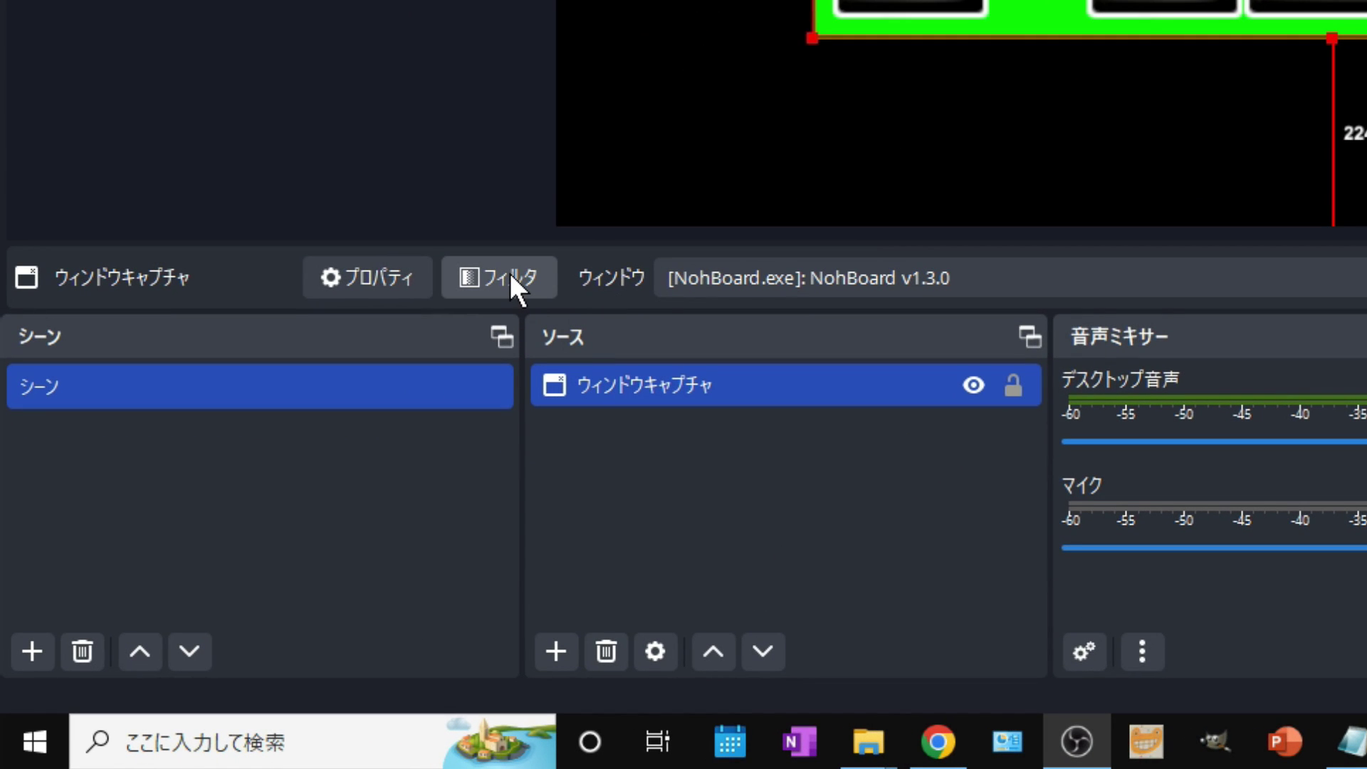
Add a chroma key filter named クロマキー with its default settings to the window capture source, and close the filter settings
left_click(510, 272)
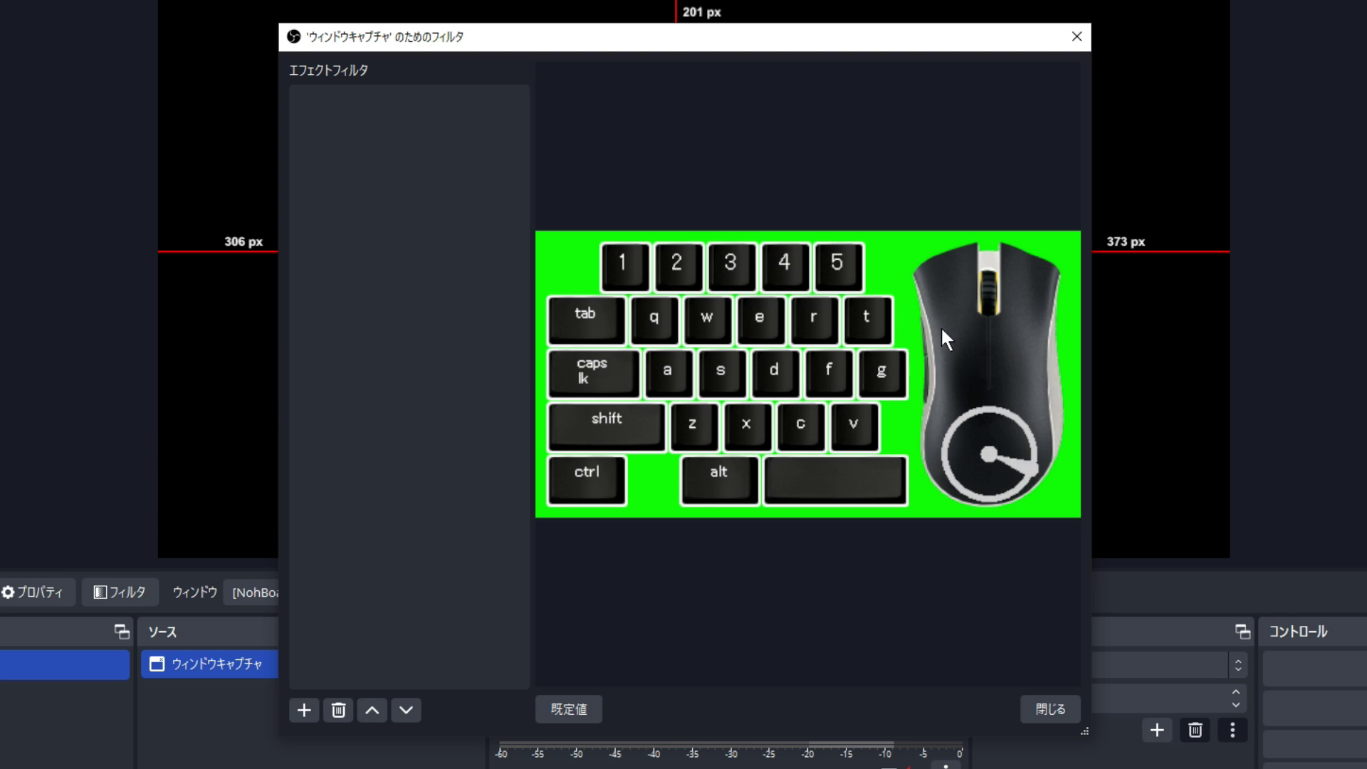
left_click(309, 705)
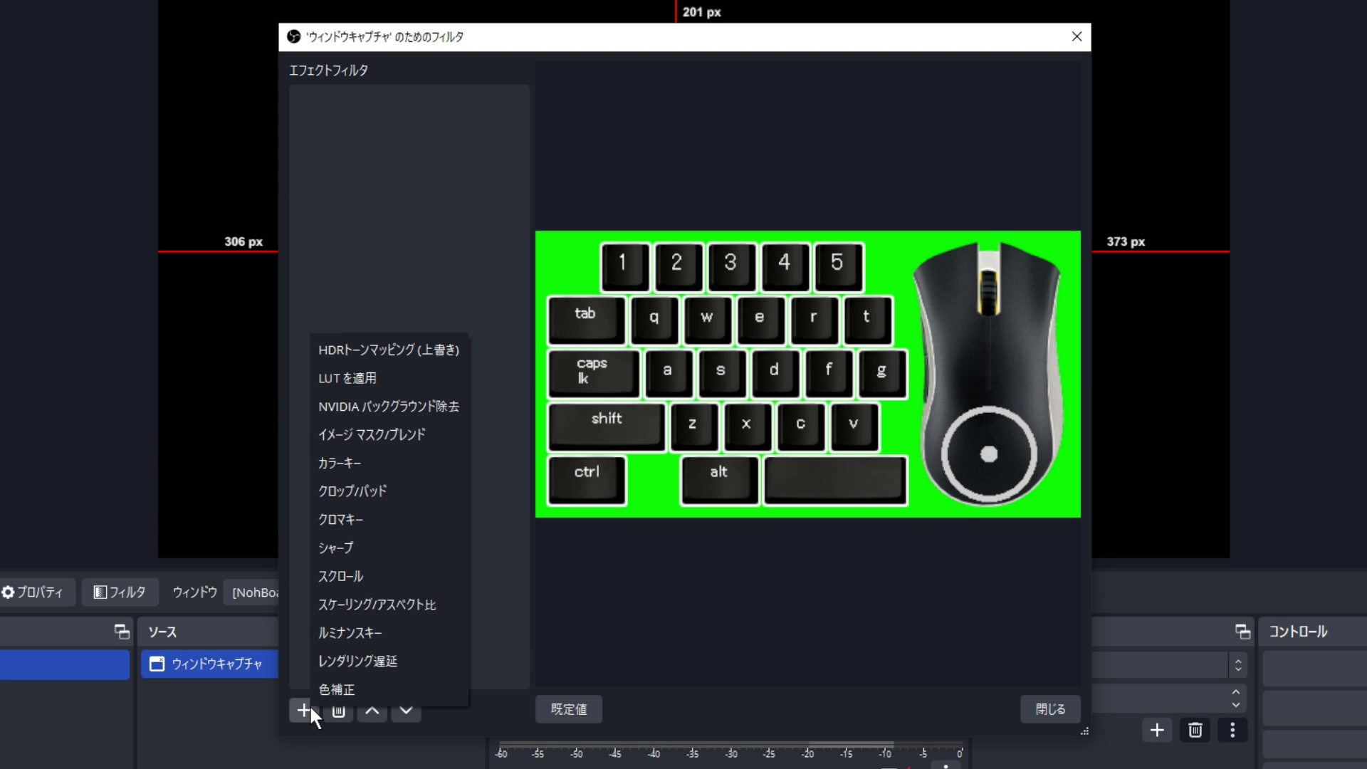
left_click(408, 529)
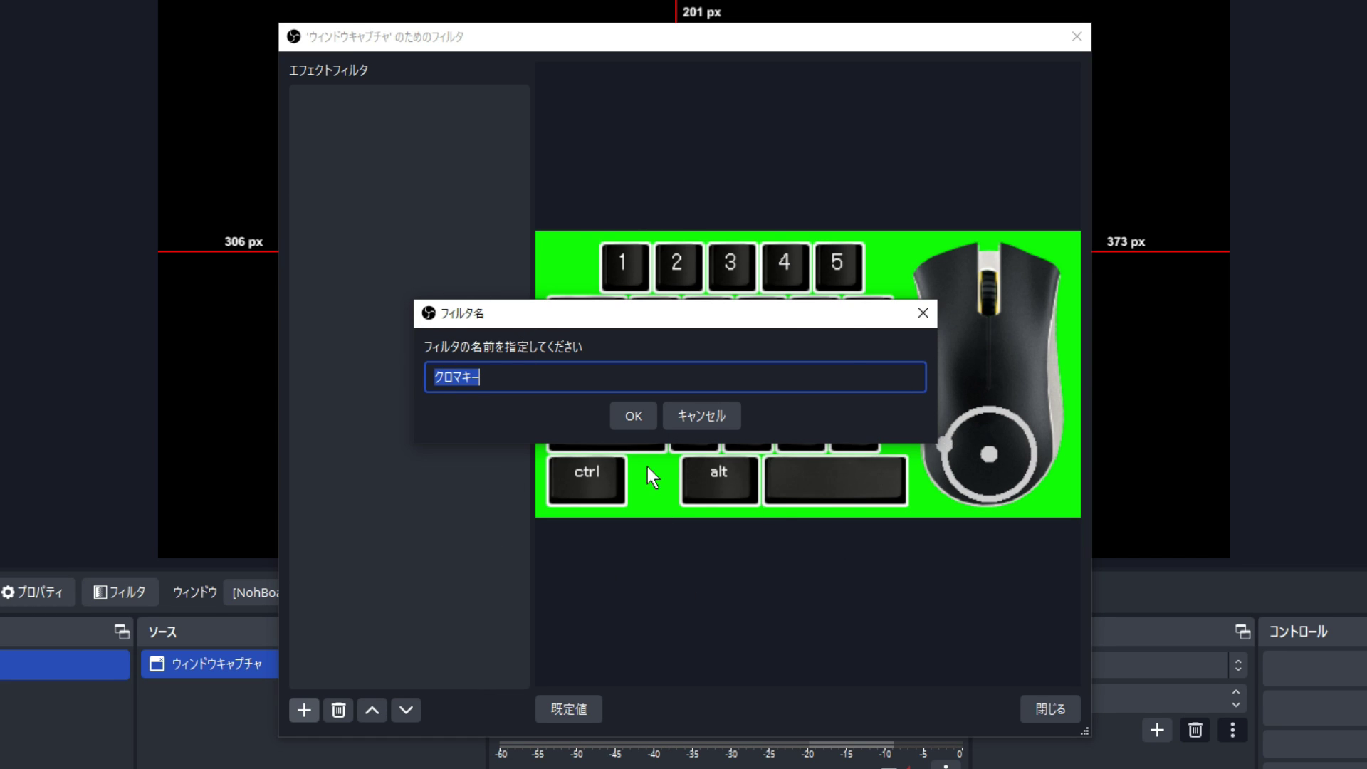
left_click(634, 417)
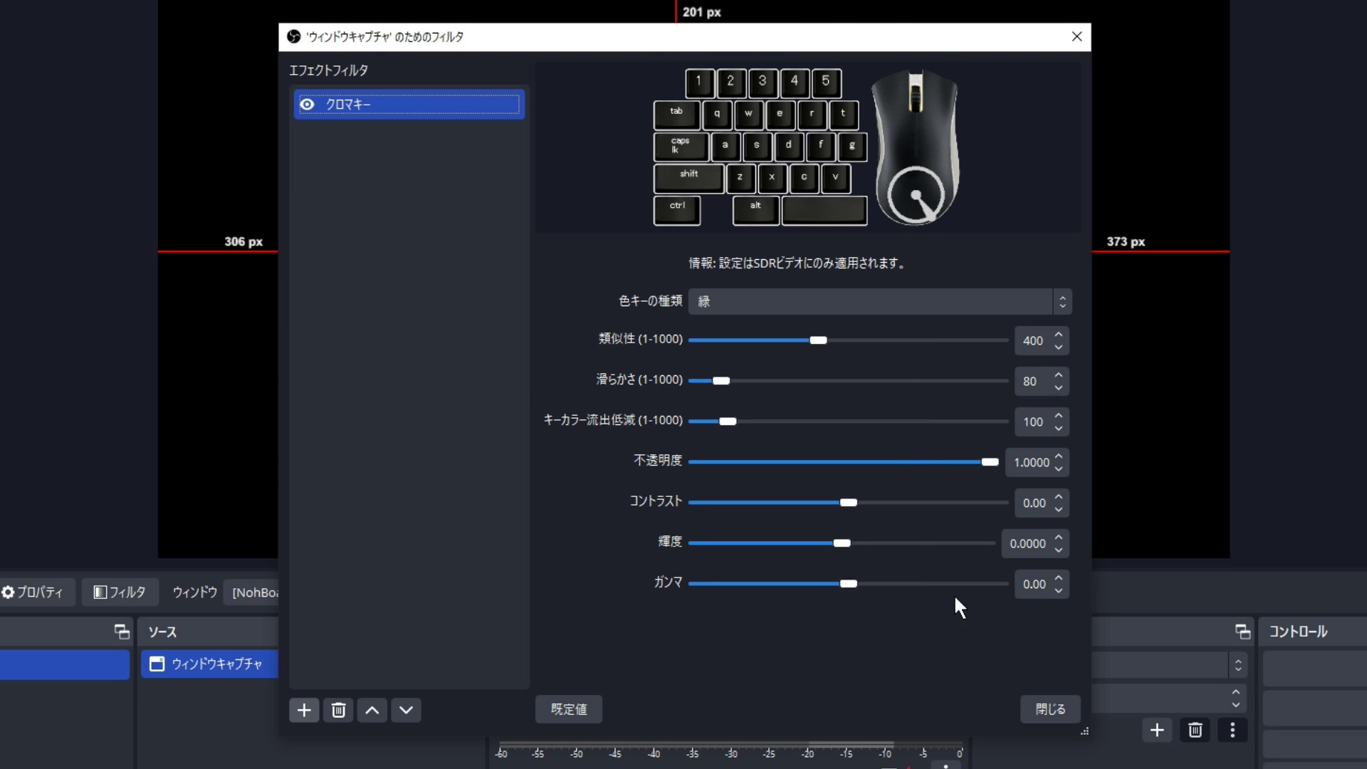
left_click(1061, 716)
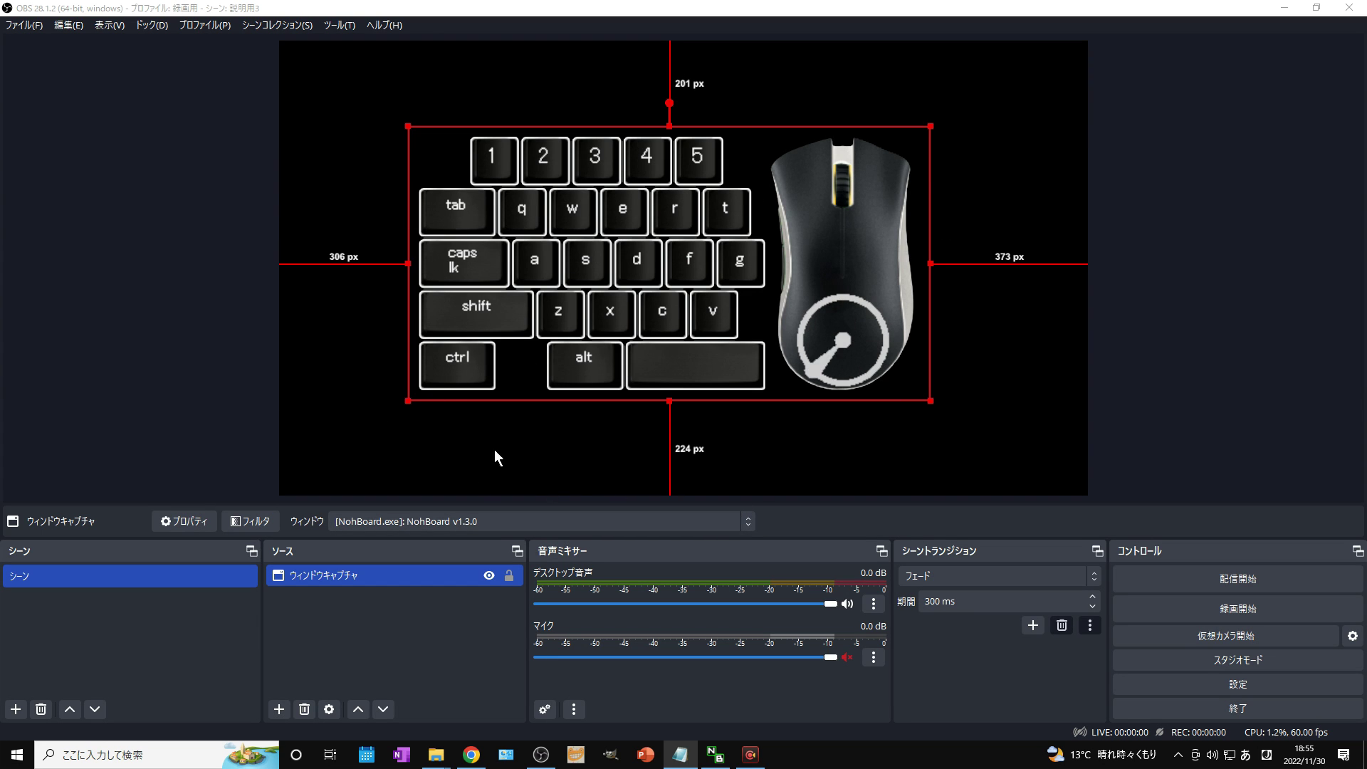